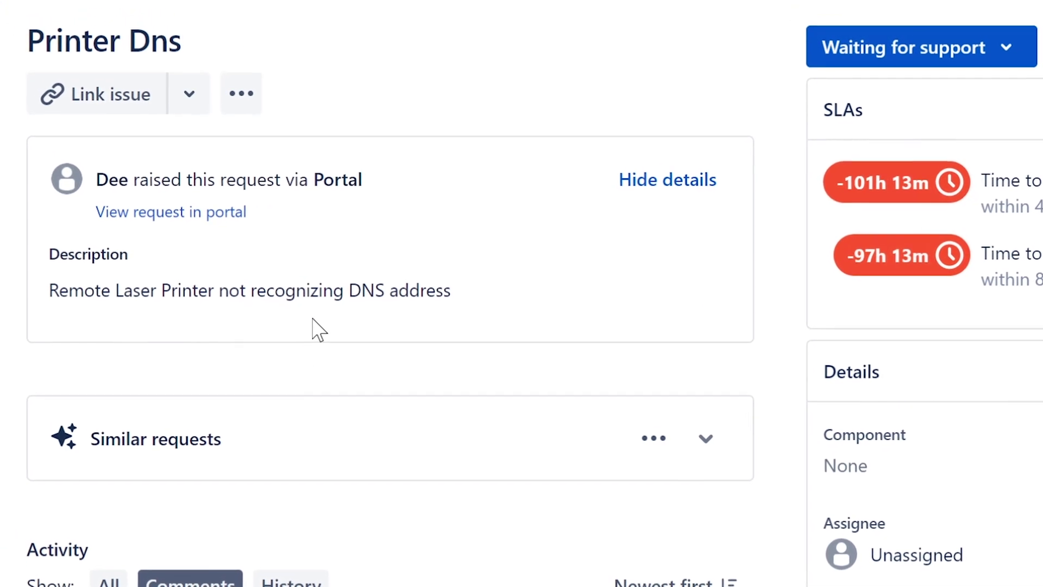
Read the Printer Dns ticket's description, highlighting its text, and open the description for editing
{"action": "left_click_drag", "start_coordinate": [197, 50], "coordinate": [30, 50]}
{"action": "left_click", "coordinate": [70, 331]}
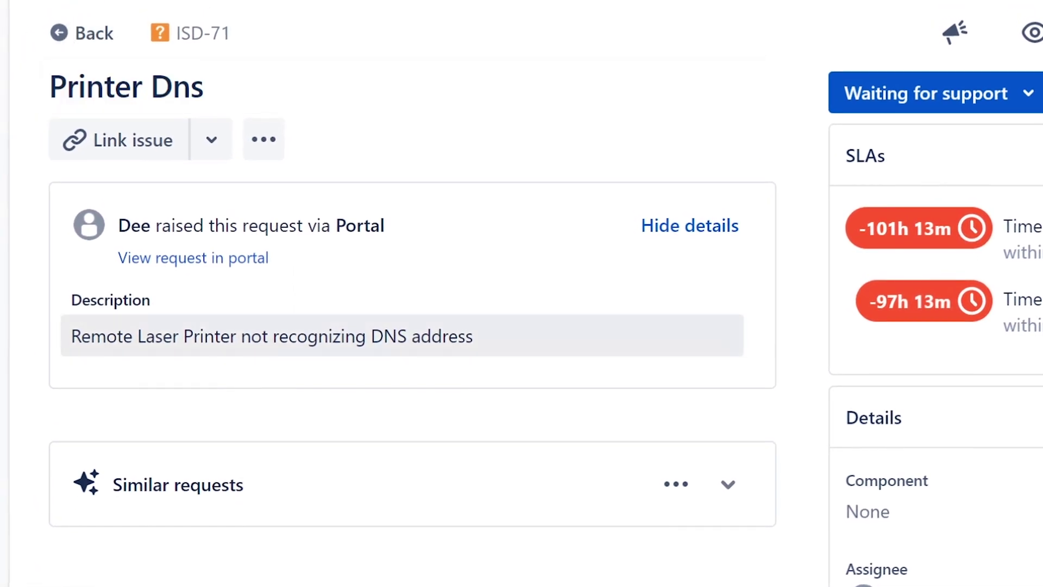
{"action": "left_click_drag", "start_coordinate": [74, 335], "coordinate": [478, 333]}
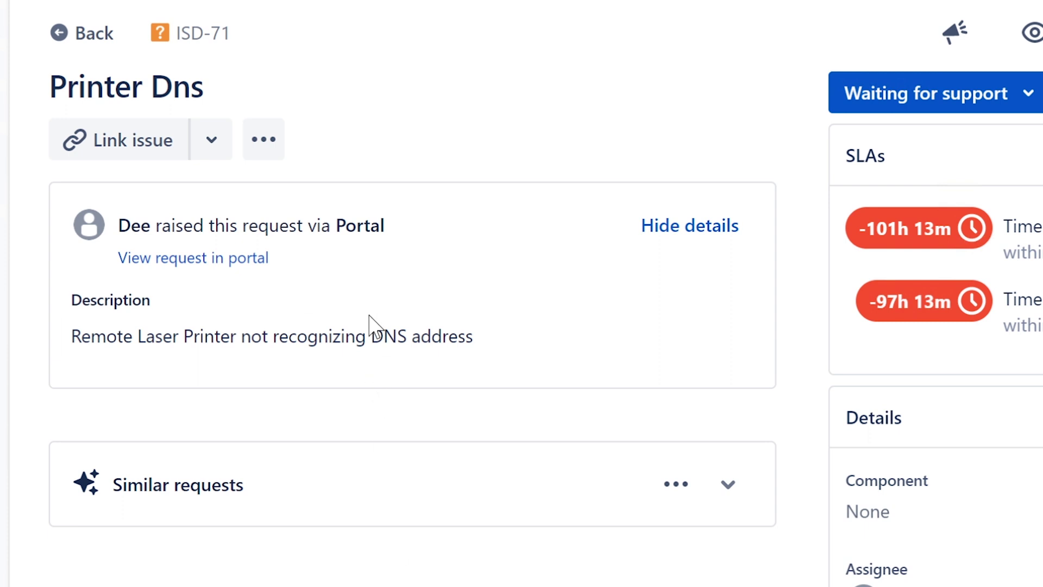
{"action": "left_click_drag", "start_coordinate": [370, 336], "coordinate": [480, 340]}
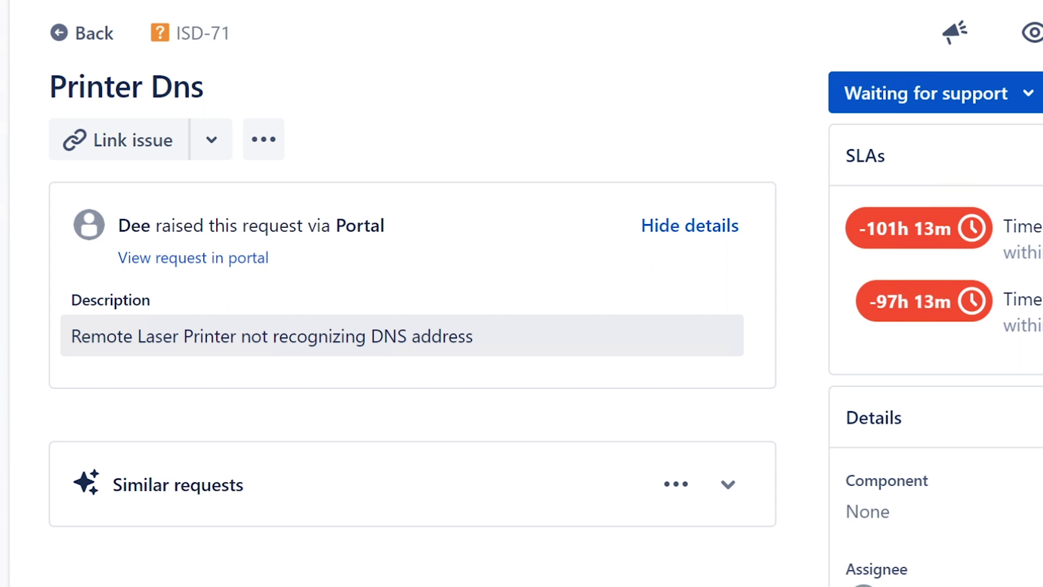
{"action": "left_click_drag", "start_coordinate": [371, 337], "coordinate": [406, 337]}
{"action": "left_click_drag", "start_coordinate": [71, 336], "coordinate": [458, 336]}
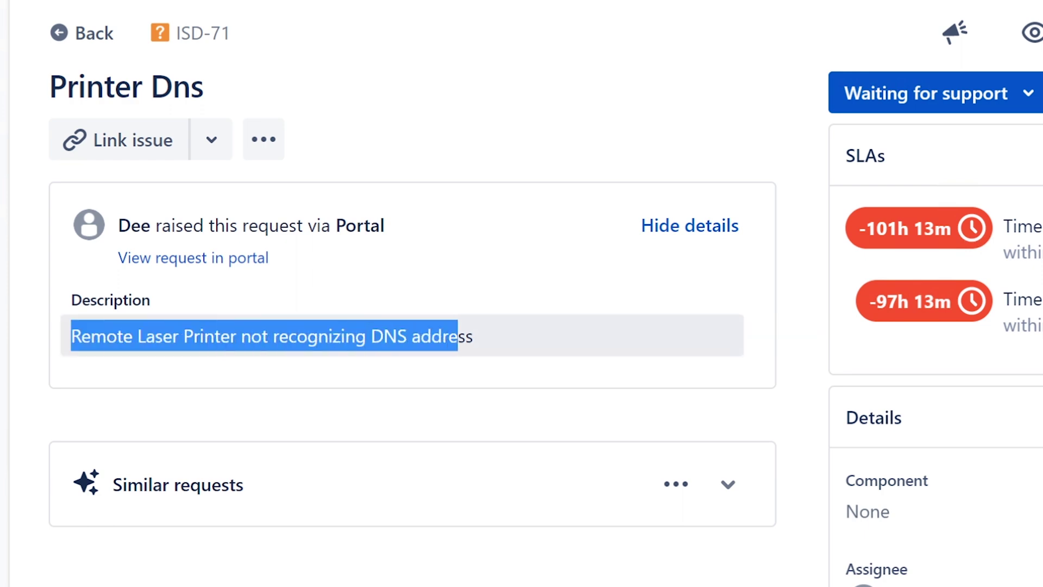
{"action": "left_click", "coordinate": [478, 329]}
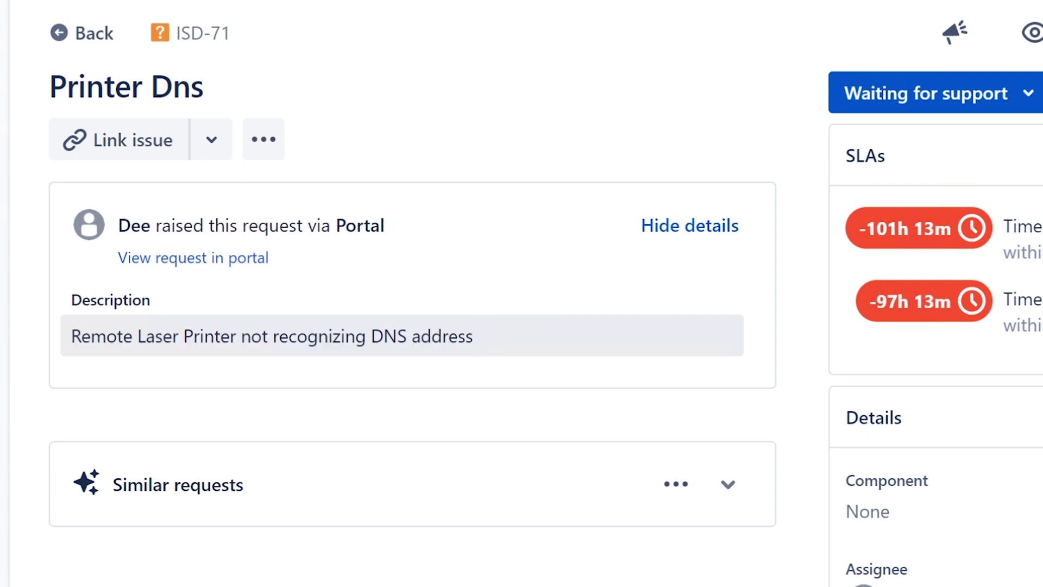
{"action": "left_click", "coordinate": [463, 348]}
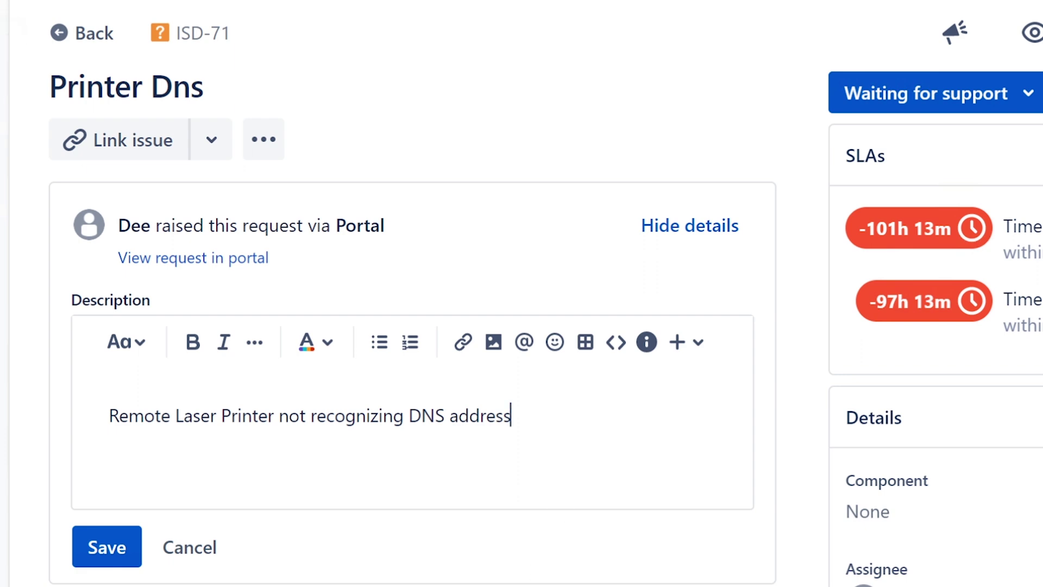
Open Notepad beside the ticket and write the line "printername (host name)"
{"action": "key", "text": "super+s"}
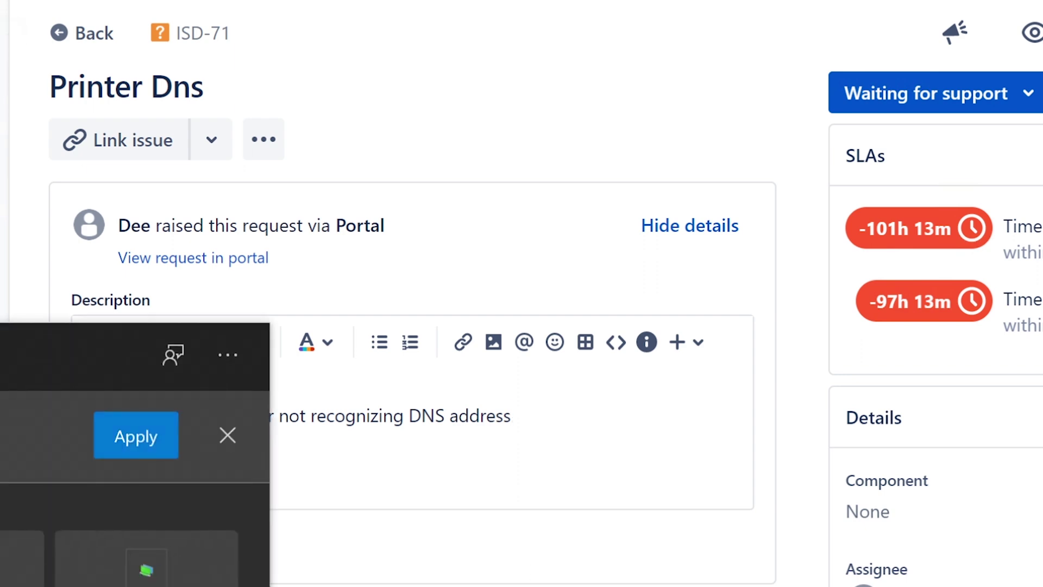
{"action": "type", "text": "no"}
{"action": "key", "text": "Return"}
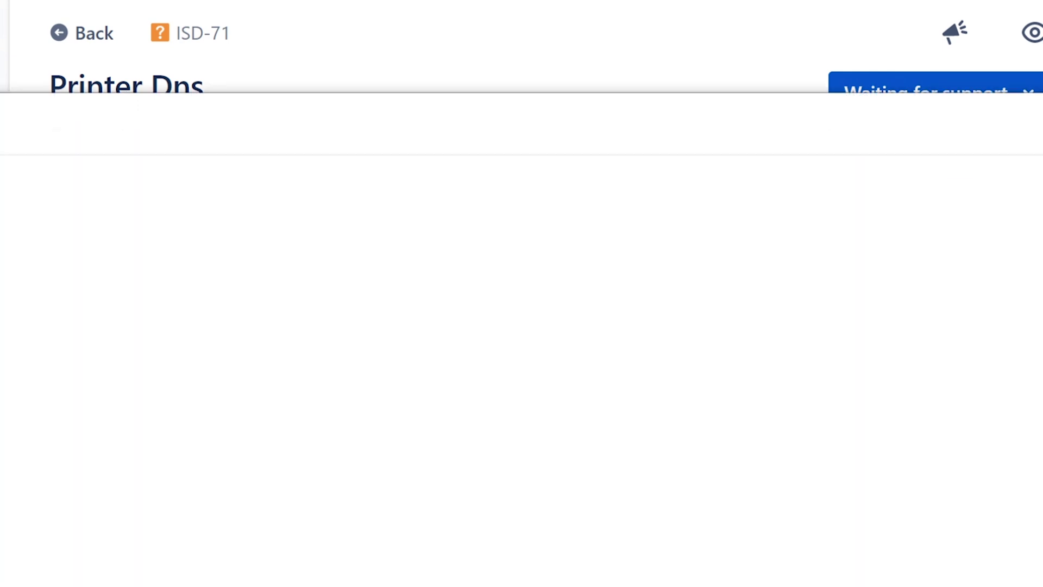
{"action": "left_click_drag", "start_coordinate": [1, 316], "coordinate": [323, 345]}
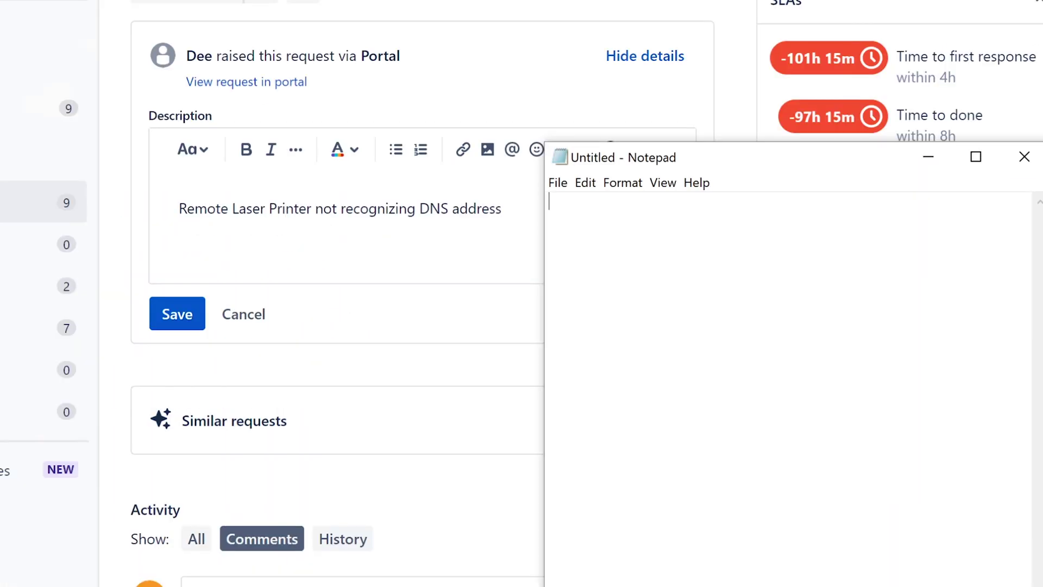
{"action": "type", "text": "printername"}
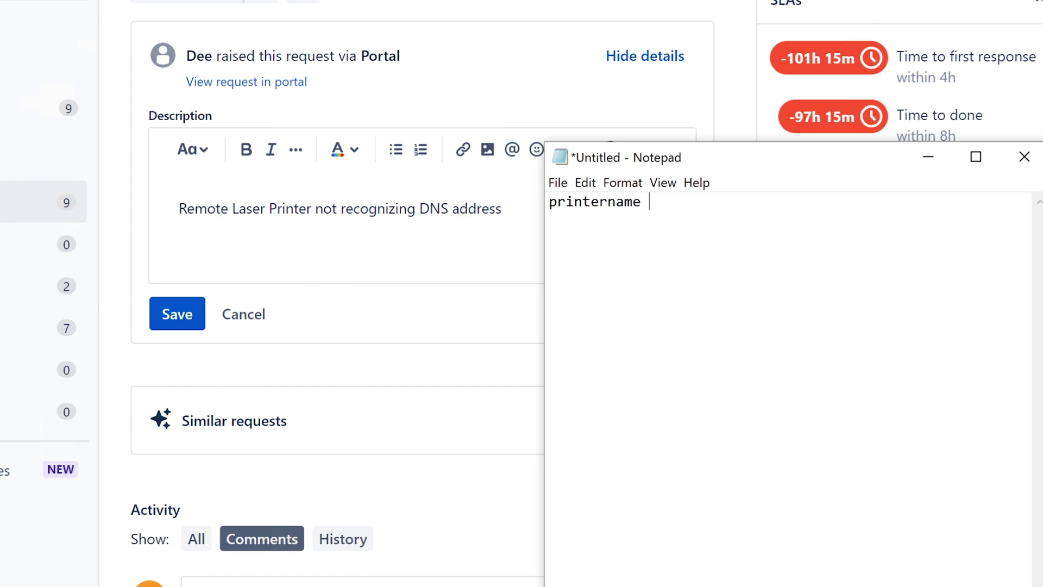
{"action": "type", "text": " (hostna"}
{"action": "key", "text": "BackSpace"}
{"action": "key", "text": "BackSpace"}
{"action": "type", "text": "name)"}
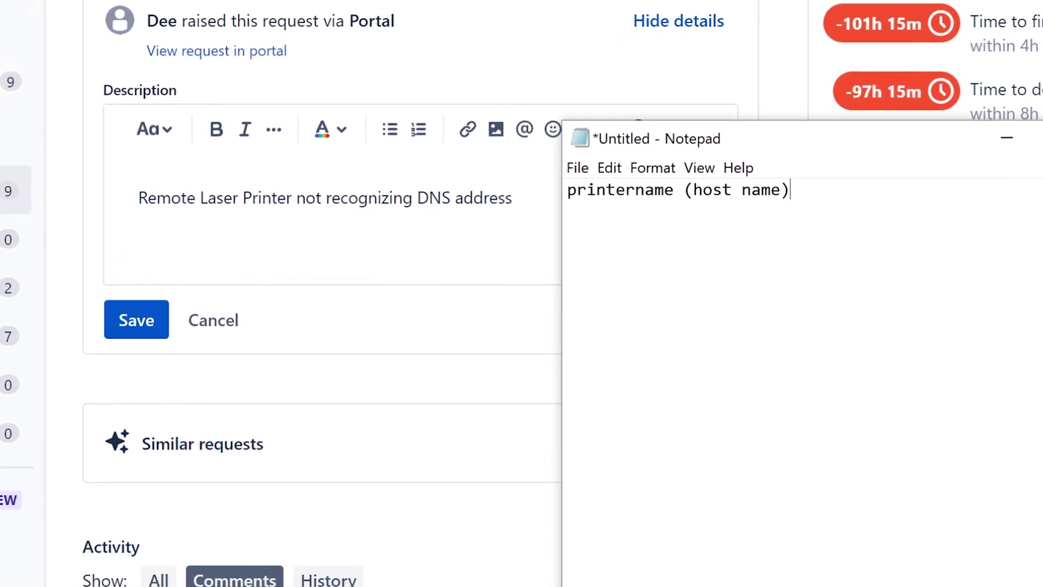
Add the IP address 192.168.1.1 on a second line below the printer's host name in the note
{"action": "left_click", "coordinate": [780, 190]}
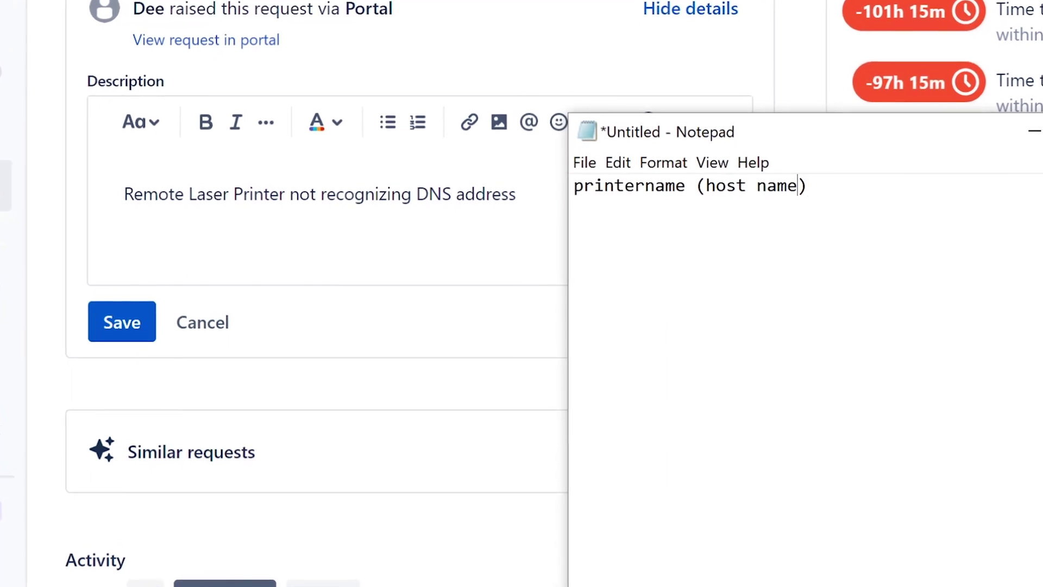
{"action": "key", "text": "Left"}
{"action": "key", "text": "Left"}
{"action": "key", "text": "Left"}
{"action": "key", "text": "Left"}
{"action": "key", "text": "Left"}
{"action": "key", "text": "Left"}
{"action": "key", "text": "Left"}
{"action": "key", "text": "Left"}
{"action": "key", "text": "Left"}
{"action": "key", "text": "Left"}
{"action": "key", "text": "Left"}
{"action": "key", "text": "Left"}
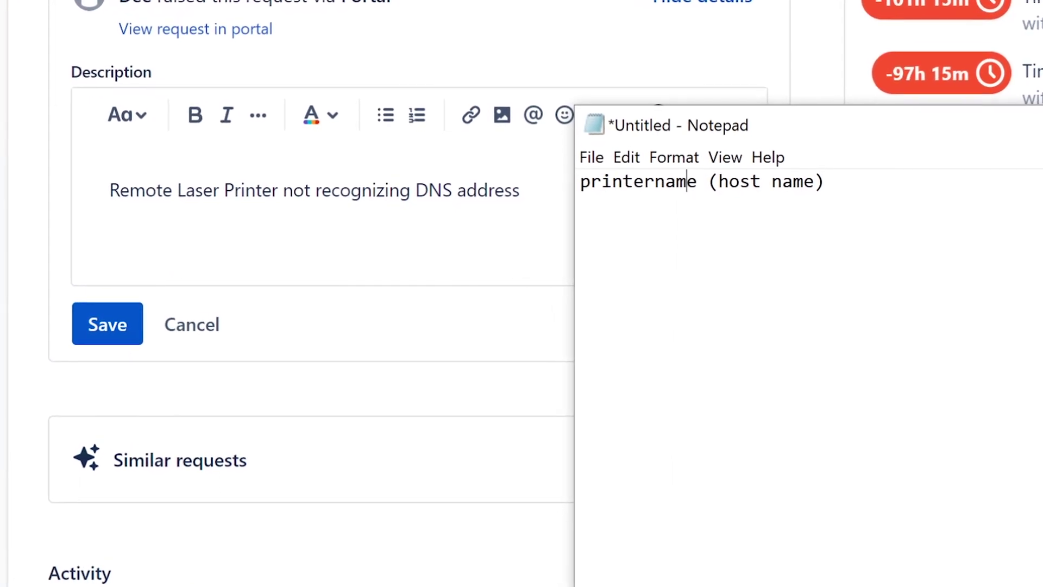
{"action": "key", "text": "Right"}
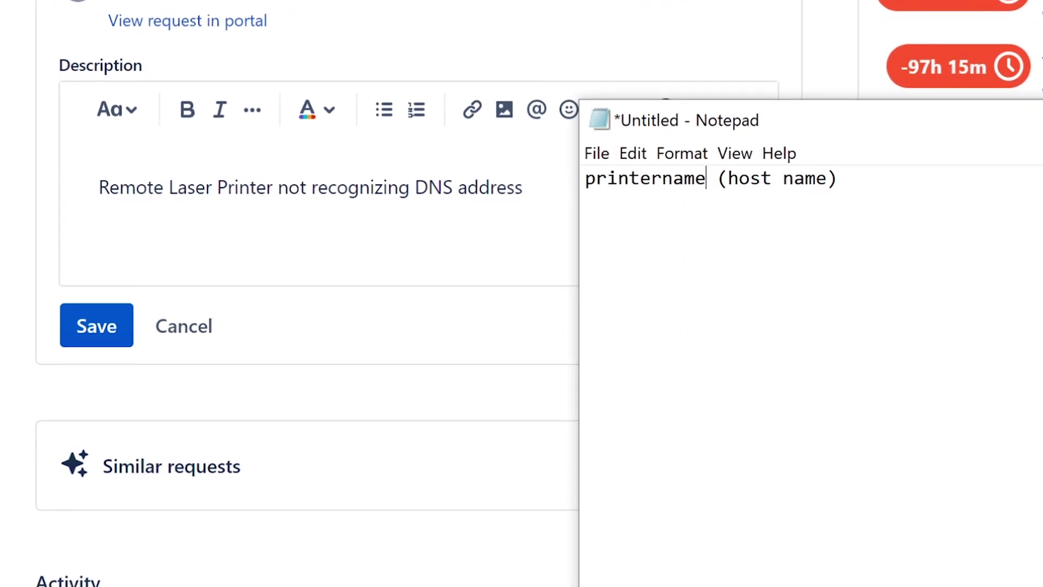
{"action": "key", "text": "Right"}
{"action": "key", "text": "Return"}
{"action": "type", "text": "192.168.1"}
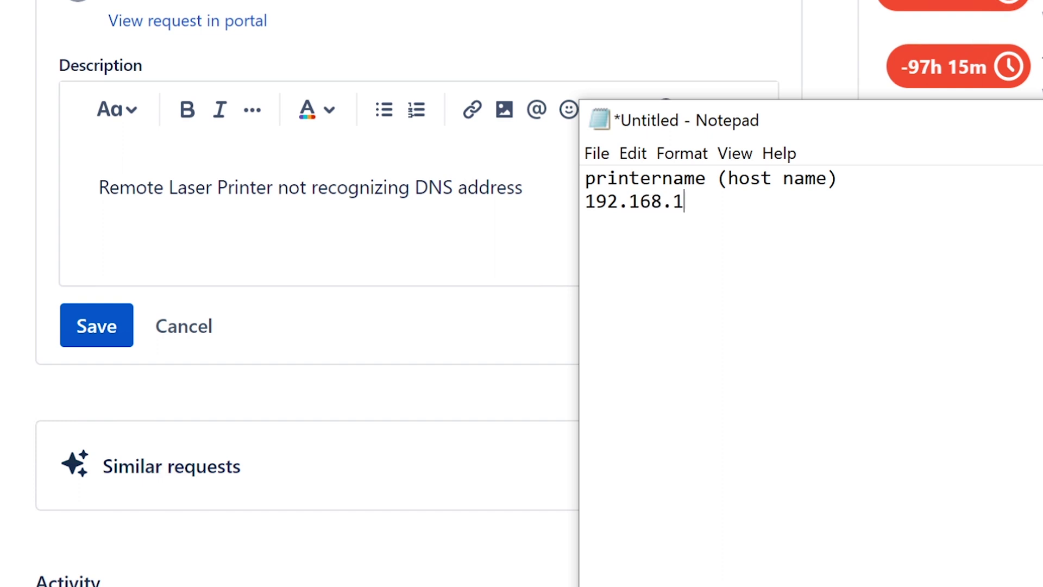
{"action": "type", "text": ".1"}
{"action": "left_click_drag", "start_coordinate": [706, 178], "coordinate": [585, 178]}
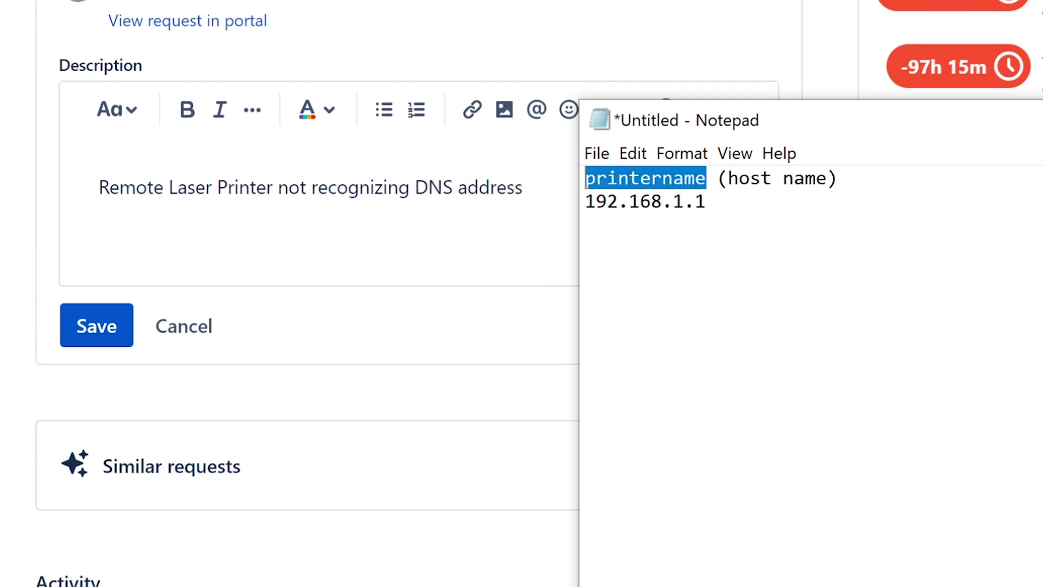
{"action": "left_click_drag", "start_coordinate": [706, 201], "coordinate": [584, 201]}
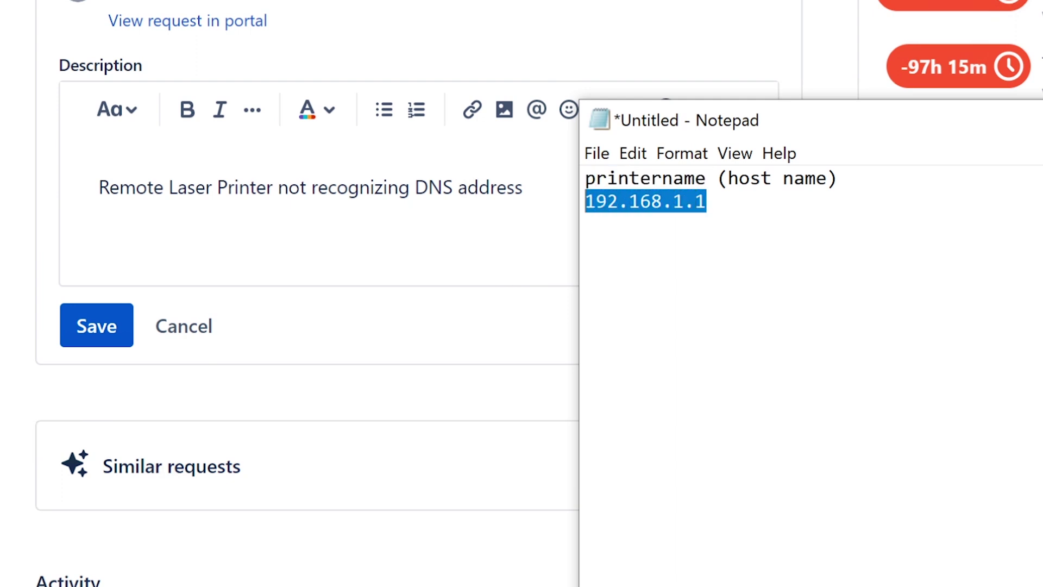
Switch back to the Jira ticket and assign it to your own support account
{"action": "key", "text": "alt+Tab"}
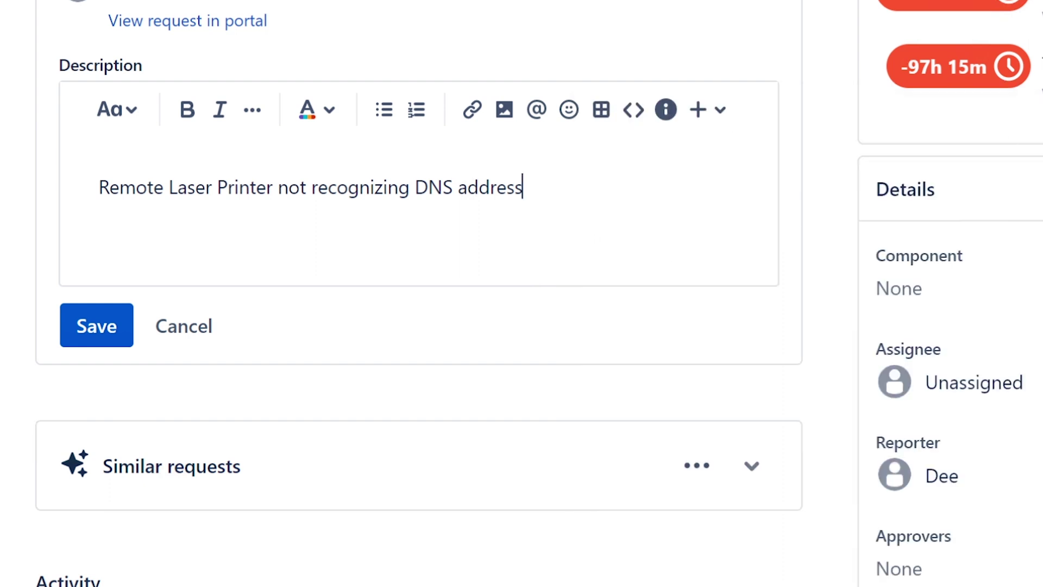
{"action": "left_click", "coordinate": [997, 378]}
{"action": "left_click", "coordinate": [1026, 441]}
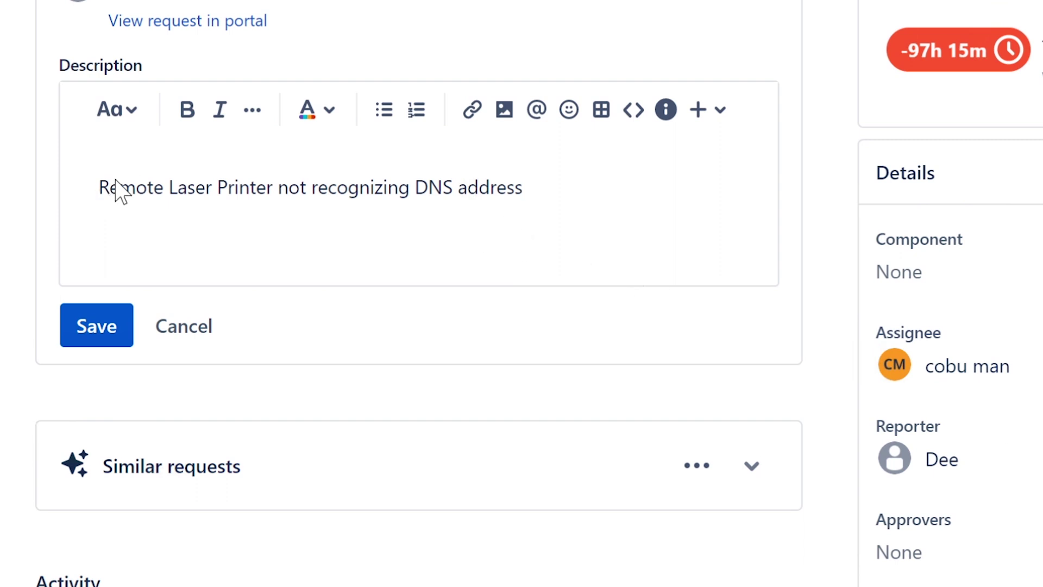
Highlight "DNS address" in the ticket description and compare it with the host name noted in Notepad
{"action": "left_click", "coordinate": [467, 187]}
{"action": "key", "text": "End"}
{"action": "key", "text": "shift+Left"}
{"action": "key", "text": "shift+Left"}
{"action": "key", "text": "shift+Left"}
{"action": "key", "text": "shift+Left"}
{"action": "key", "text": "shift+Left"}
{"action": "key", "text": "shift+Left"}
{"action": "key", "text": "shift+Left"}
{"action": "key", "text": "shift+Left"}
{"action": "key", "text": "shift+Left"}
{"action": "key", "text": "shift+Left"}
{"action": "key", "text": "shift+Left"}
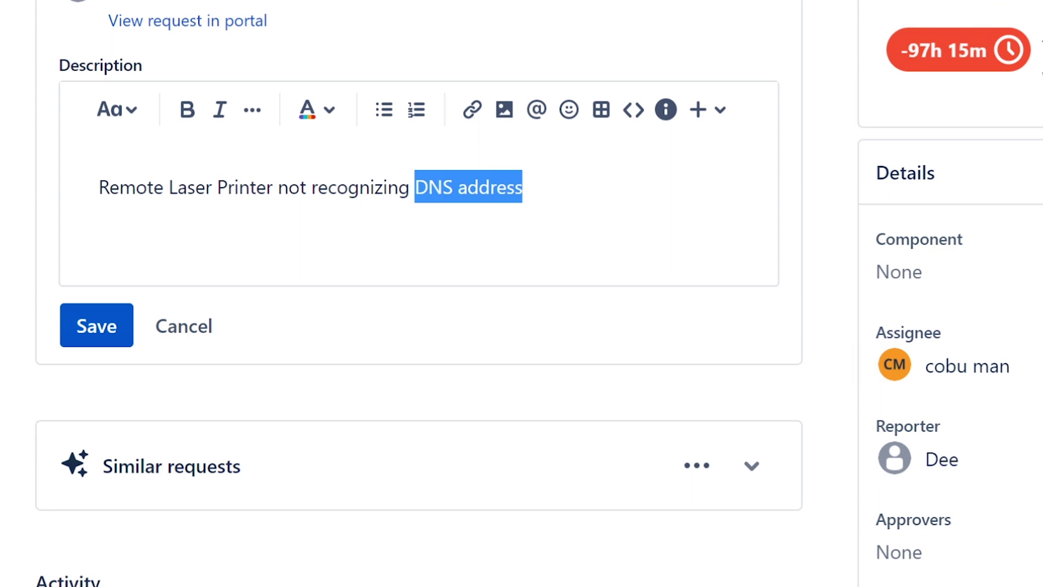
{"action": "key", "text": "alt+Tab"}
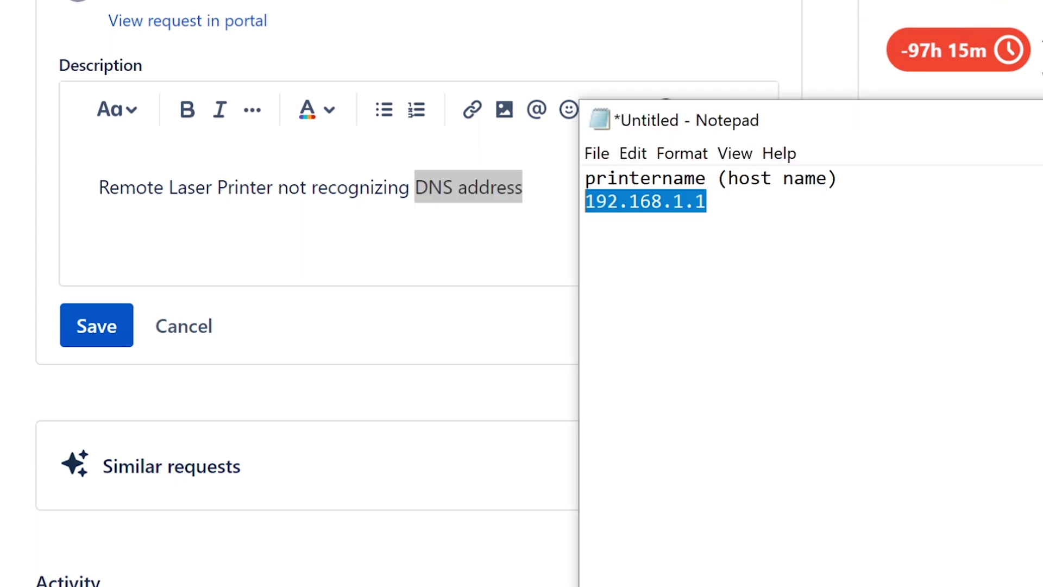
{"action": "left_click", "coordinate": [706, 179]}
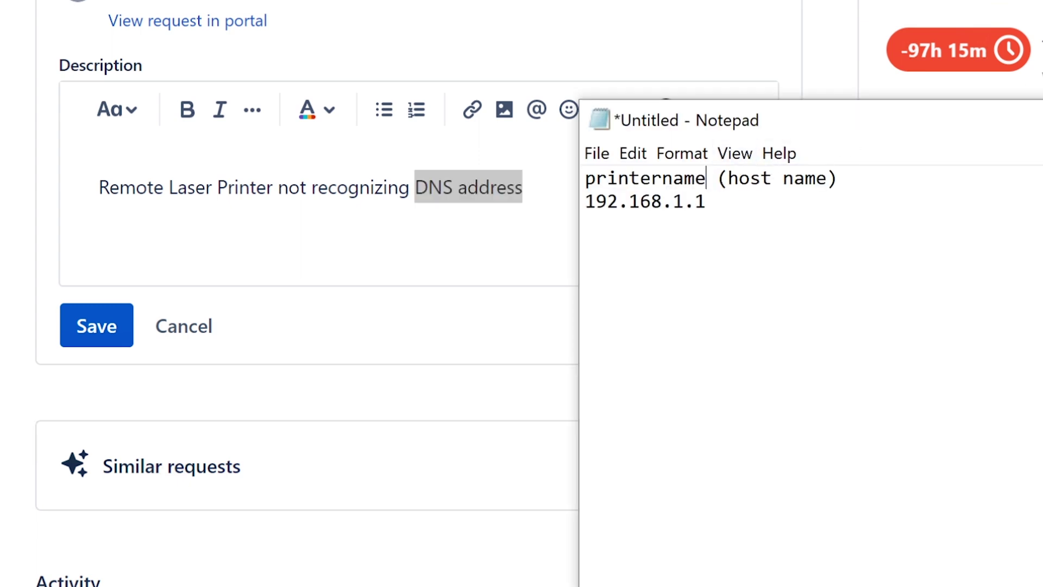
{"action": "key", "text": "alt+Tab"}
{"action": "key", "text": "Right"}
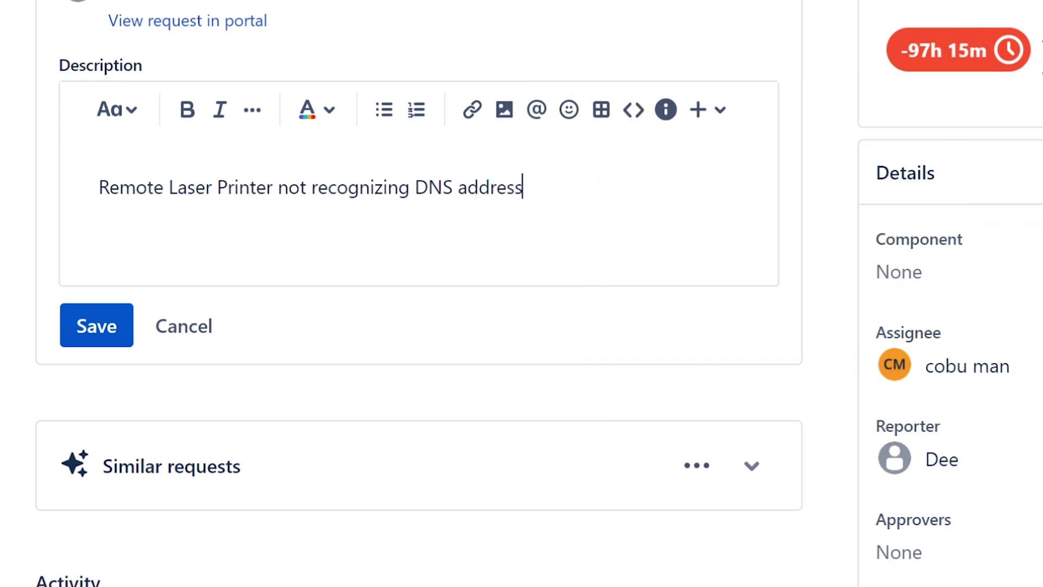
Reexamine the words "DNS address" at the end of the ticket description by highlighting them
{"action": "key", "text": "shift+Left"}
{"action": "key", "text": "shift+Left"}
{"action": "key", "text": "shift+Left"}
{"action": "key", "text": "shift+Left"}
{"action": "key", "text": "shift+Left"}
{"action": "key", "text": "shift+Left"}
{"action": "key", "text": "shift+Left"}
{"action": "key", "text": "shift+Left"}
{"action": "key", "text": "shift+Left"}
{"action": "key", "text": "shift+Left"}
{"action": "key", "text": "shift+Left"}
{"action": "key", "text": "shift+Left"}
{"action": "key", "text": "shift+Left"}
{"action": "key", "text": "shift+Right"}
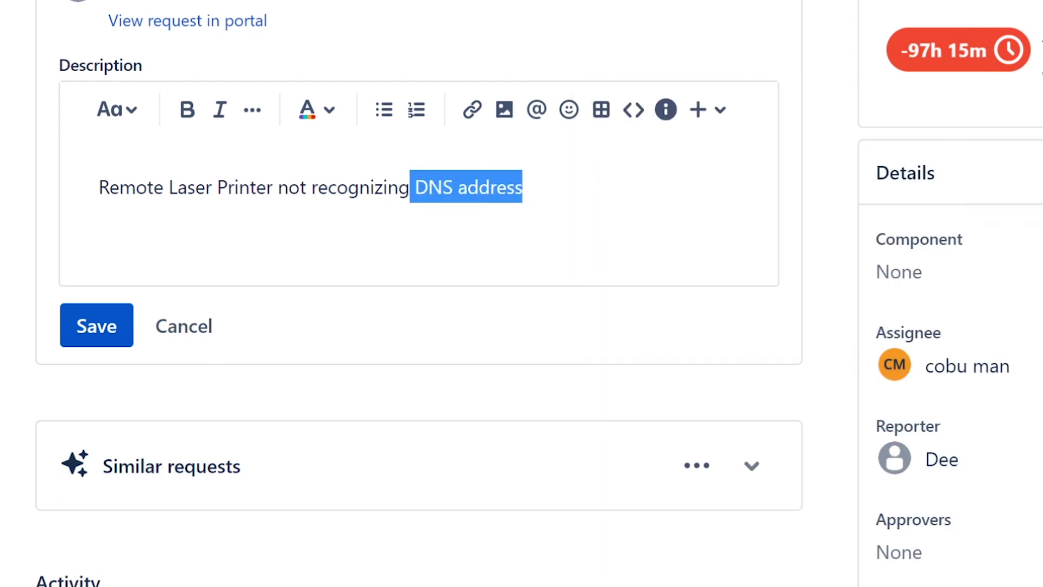
{"action": "key", "text": "shift+Right"}
{"action": "key", "text": "Right"}
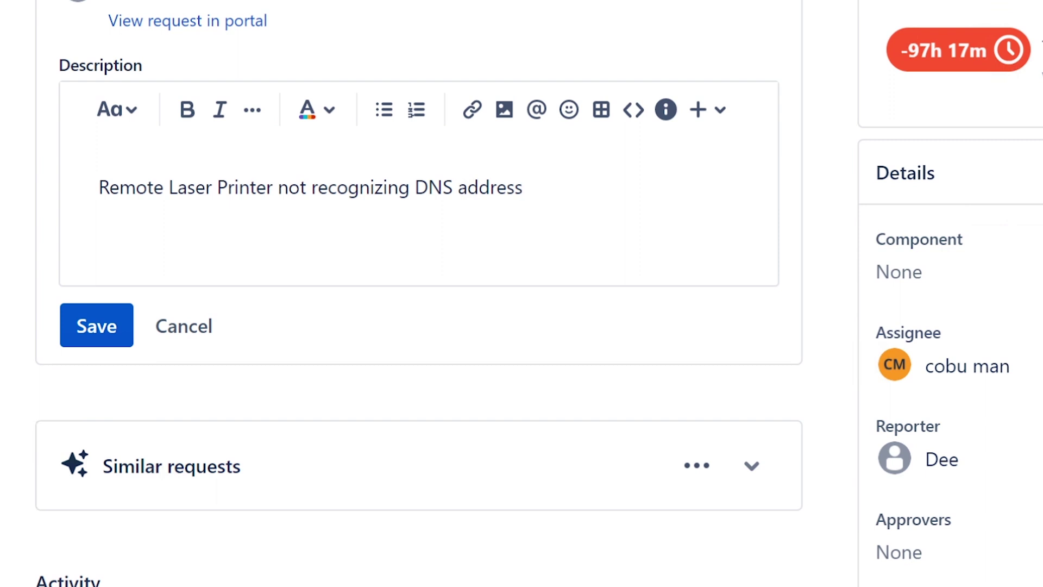
Switch to Notepad and examine how the host name "printername" relates to 192.168.1.1, highlighting each in turn
{"action": "left_click", "coordinate": [457, 586]}
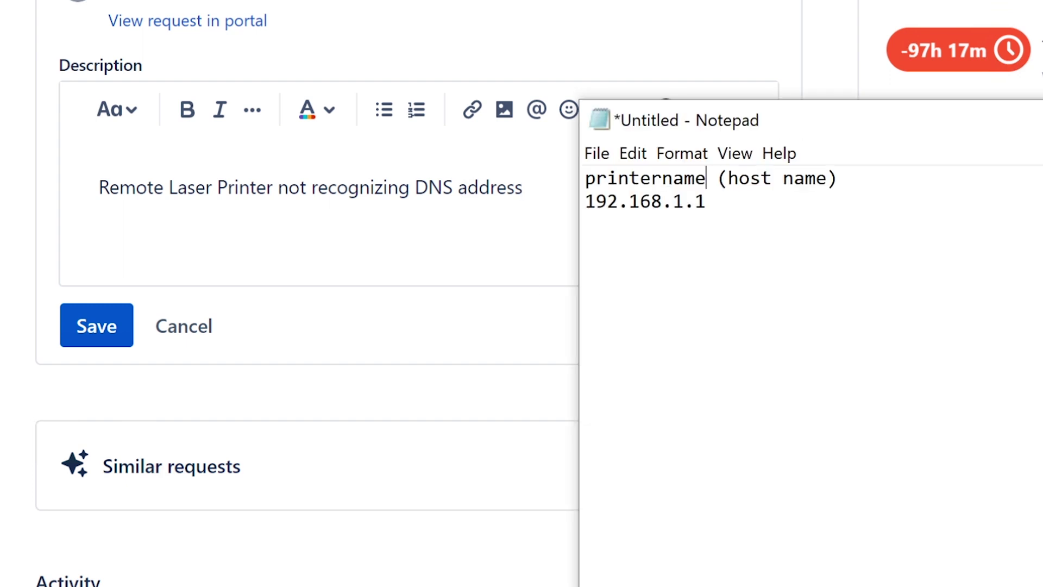
{"action": "left_click_drag", "start_coordinate": [717, 178], "coordinate": [585, 178]}
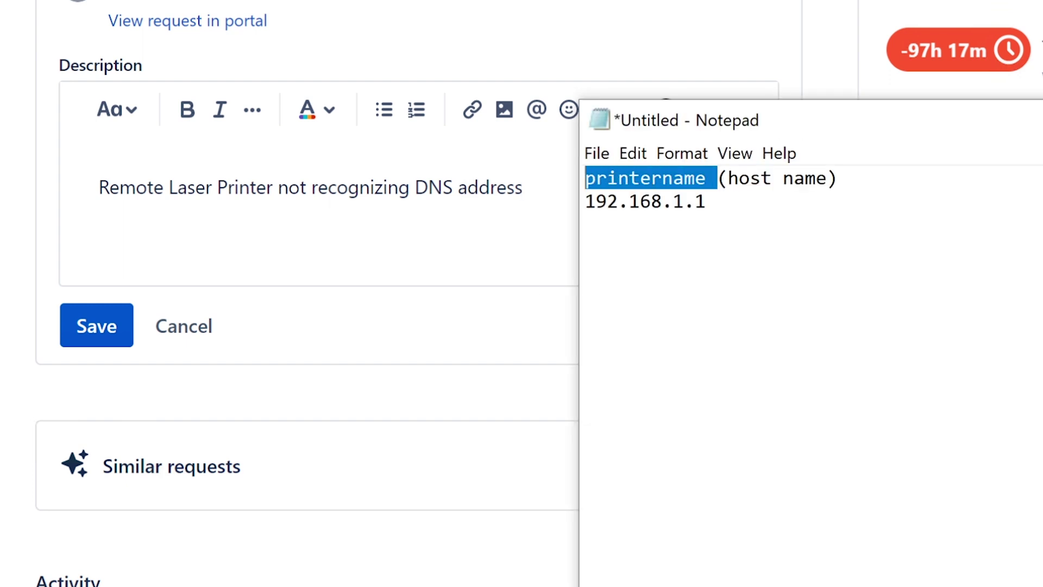
{"action": "left_click", "coordinate": [706, 201]}
{"action": "key", "text": "shift+Left"}
{"action": "key", "text": "shift+Left"}
{"action": "key", "text": "shift+Left"}
{"action": "key", "text": "shift+Left"}
{"action": "key", "text": "shift+Left"}
{"action": "key", "text": "shift+Left"}
{"action": "key", "text": "shift+Left"}
{"action": "key", "text": "shift+Left"}
{"action": "key", "text": "shift+Left"}
{"action": "key", "text": "shift+Left"}
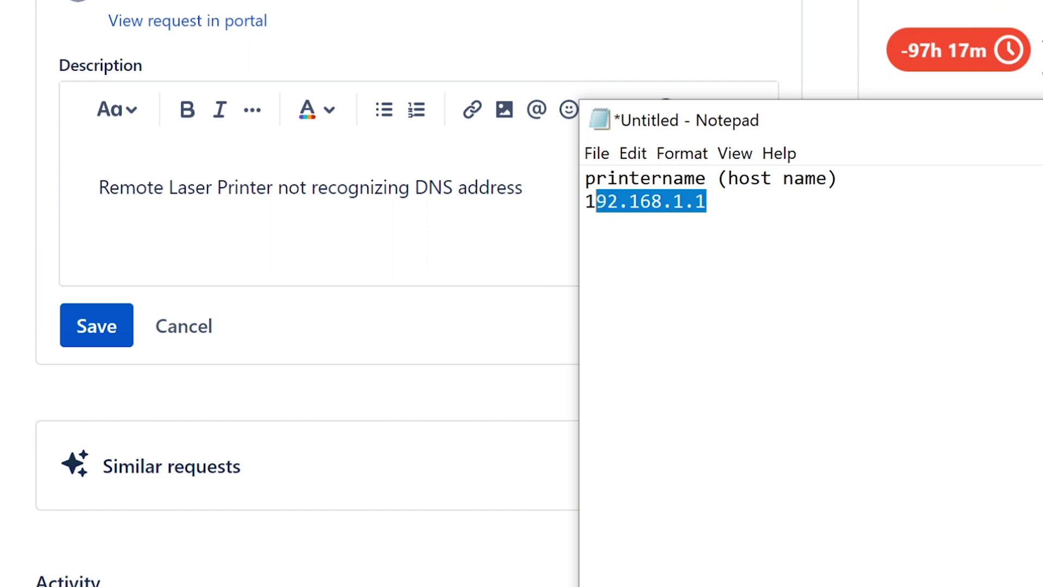
{"action": "key", "text": "shift+Left"}
{"action": "left_click", "coordinate": [651, 178]}
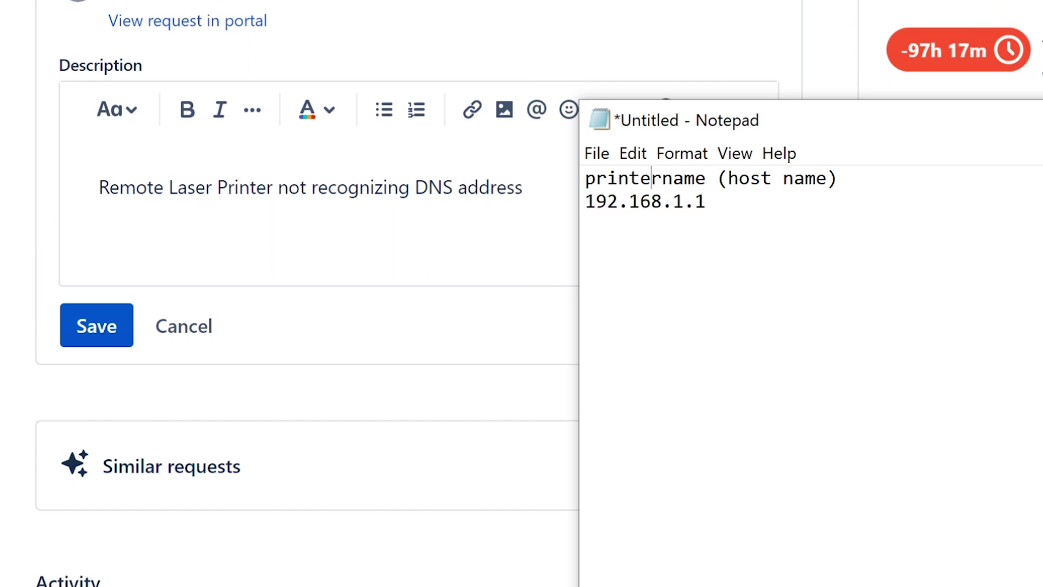
{"action": "key", "text": "Down"}
{"action": "key", "text": "End"}
{"action": "key", "text": "shift+Left"}
{"action": "key", "text": "shift+Left"}
{"action": "key", "text": "shift+Left"}
{"action": "key", "text": "shift+Left"}
{"action": "key", "text": "shift+Left"}
{"action": "key", "text": "shift+Left"}
{"action": "key", "text": "shift+Left"}
{"action": "key", "text": "shift+Left"}
{"action": "key", "text": "shift+Left"}
{"action": "key", "text": "shift+Left"}
{"action": "key", "text": "shift+Left"}
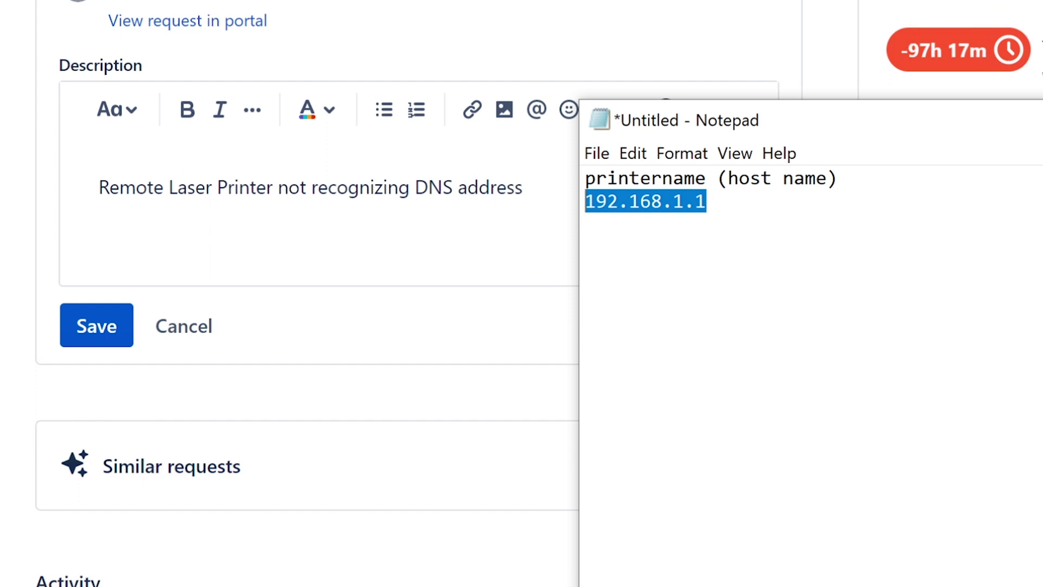
{"action": "left_click", "coordinate": [684, 178]}
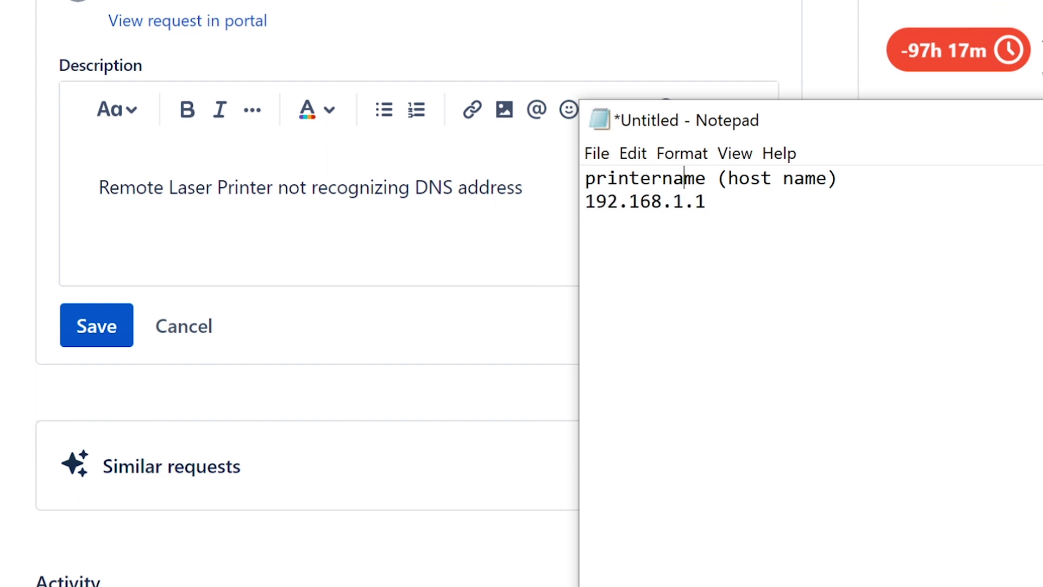
{"action": "key", "text": "Right"}
{"action": "key", "text": "Right"}
{"action": "key", "text": "shift+Left"}
{"action": "key", "text": "shift+Left"}
{"action": "key", "text": "shift+Left"}
{"action": "key", "text": "shift+Left"}
{"action": "key", "text": "shift+Left"}
{"action": "key", "text": "shift+Left"}
{"action": "key", "text": "shift+Left"}
{"action": "key", "text": "shift+Left"}
{"action": "key", "text": "shift+Left"}
{"action": "key", "text": "shift+Left"}
{"action": "key", "text": "shift+Left"}
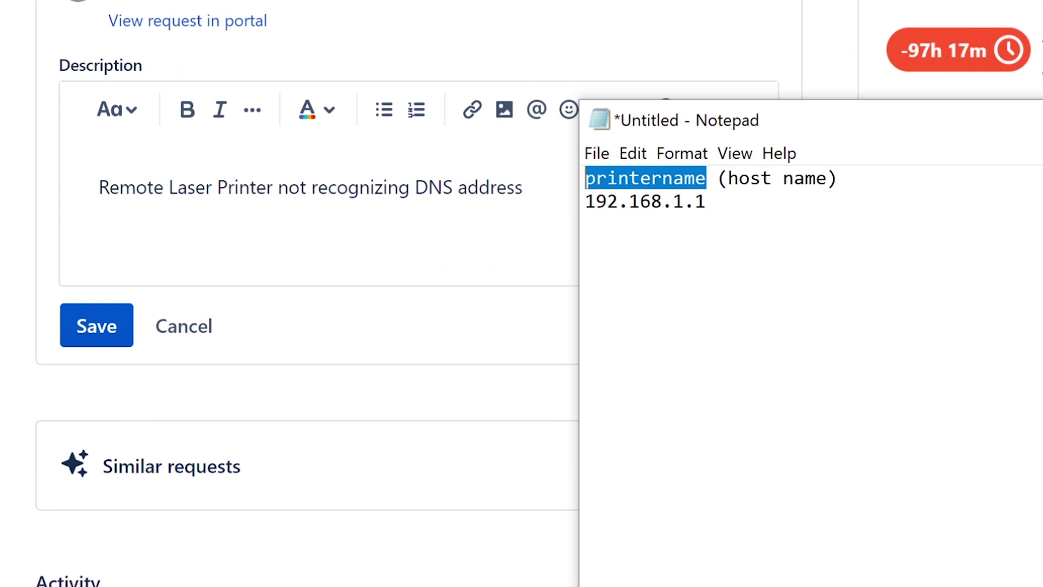
{"action": "key", "text": "Down"}
{"action": "key", "text": "End"}
{"action": "key", "text": "shift+Left"}
{"action": "key", "text": "shift+Left"}
{"action": "key", "text": "shift+Left"}
{"action": "key", "text": "shift+Left"}
{"action": "key", "text": "shift+Left"}
{"action": "key", "text": "shift+Left"}
{"action": "key", "text": "shift+Left"}
{"action": "key", "text": "shift+Left"}
{"action": "key", "text": "shift+Left"}
{"action": "key", "text": "shift+Left"}
{"action": "key", "text": "shift+Left"}
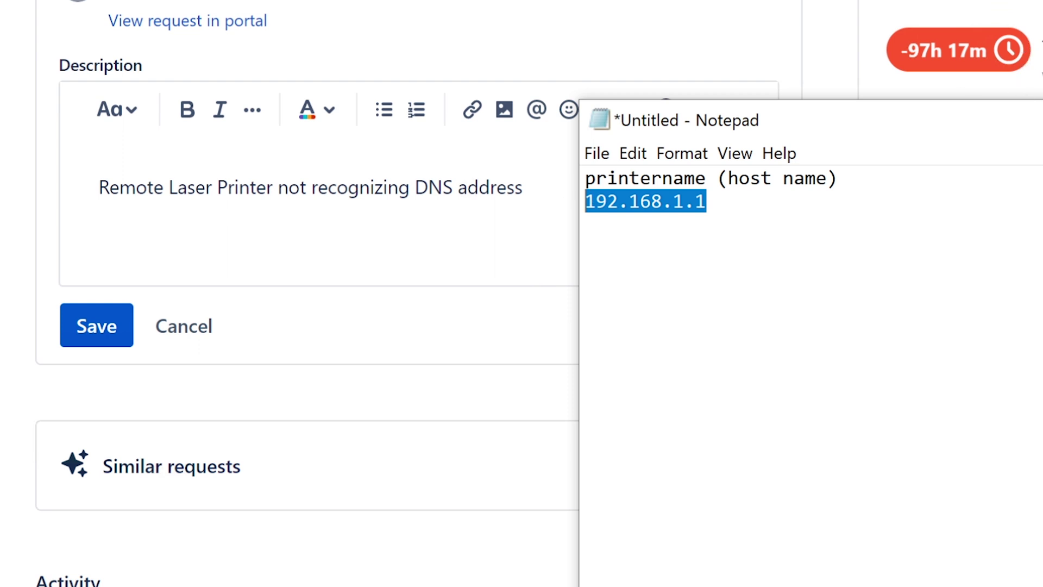
Return to the Jira ticket and reexamine "DNS address" in the description by highlighting it
{"action": "left_click", "coordinate": [574, 179]}
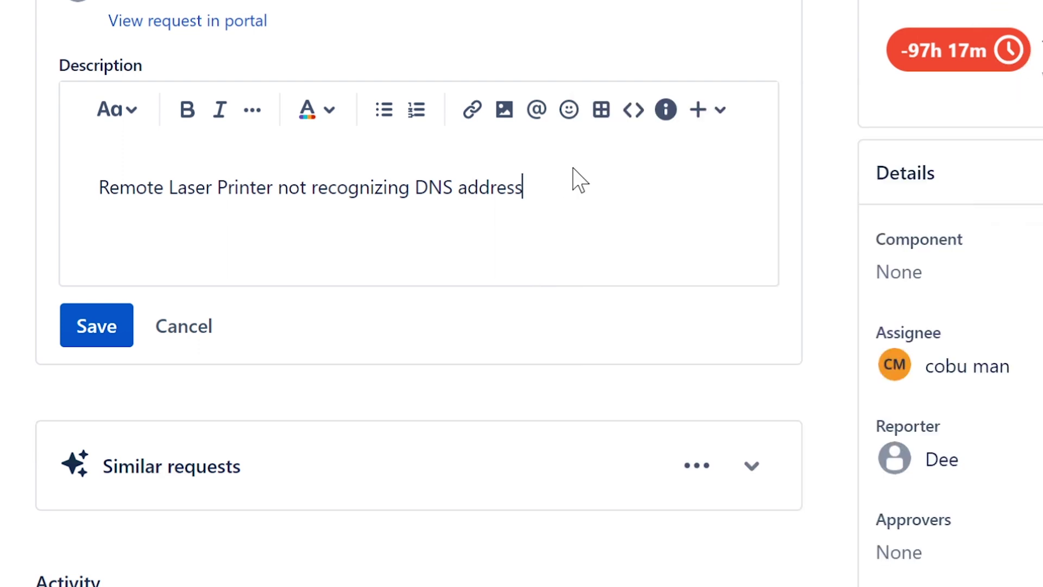
{"action": "key", "text": "shift+Left"}
{"action": "key", "text": "shift+Left"}
{"action": "key", "text": "shift+Left"}
{"action": "key", "text": "shift+Left"}
{"action": "key", "text": "shift+Left"}
{"action": "key", "text": "shift+Left"}
{"action": "key", "text": "shift+Left"}
{"action": "key", "text": "shift+Left"}
{"action": "key", "text": "shift+Left"}
{"action": "key", "text": "shift+Left"}
{"action": "key", "text": "shift+Left"}
{"action": "key", "text": "shift+Left"}
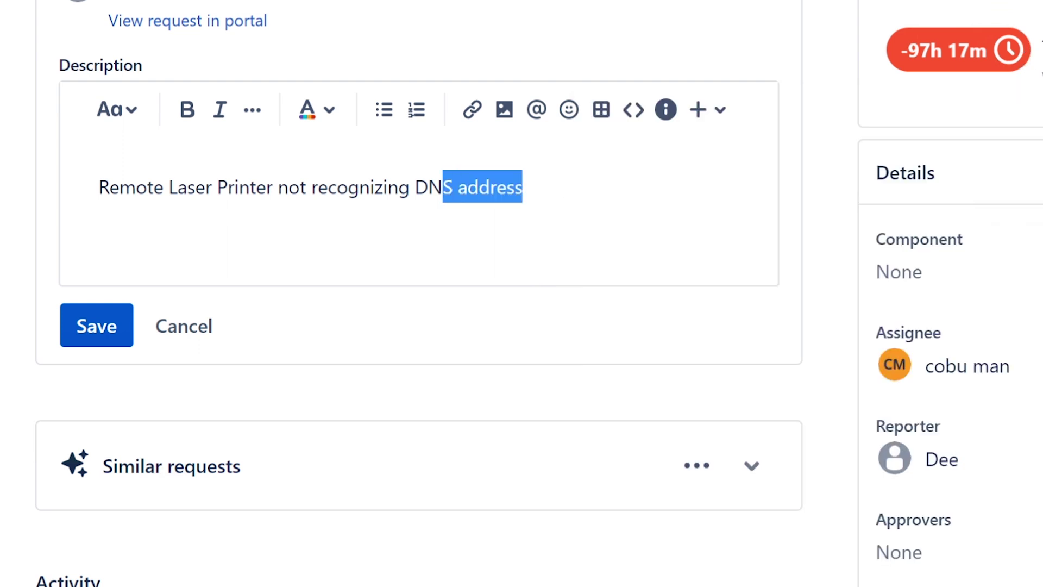
{"action": "key", "text": "shift+Right"}
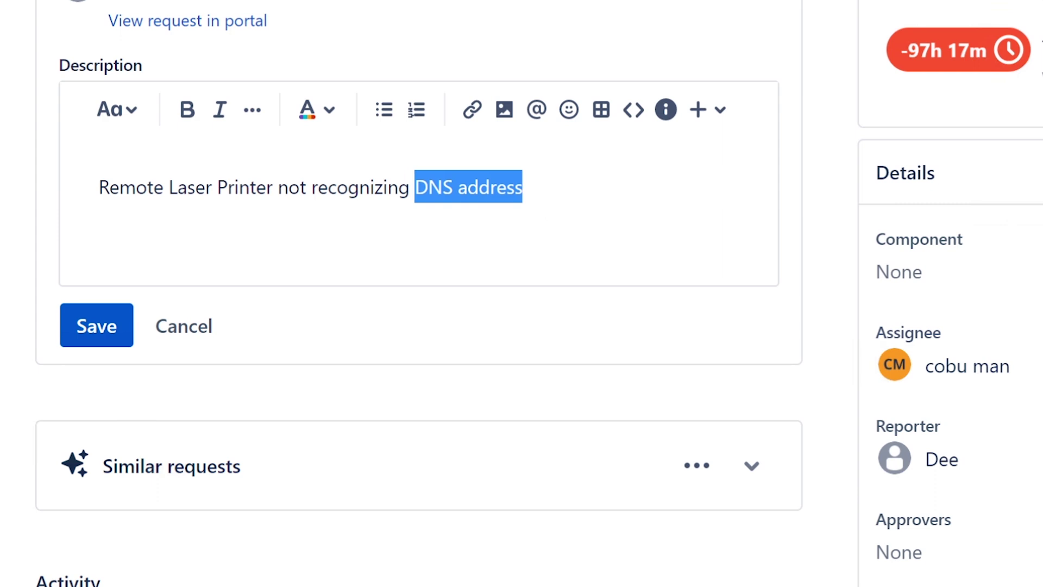
{"action": "key", "text": "Right"}
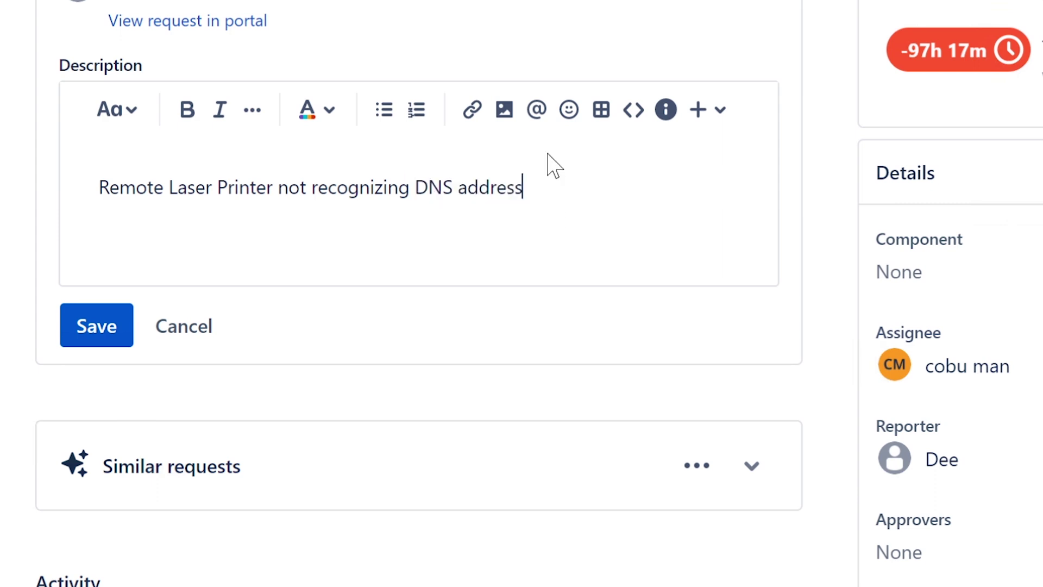
Switch to Notepad and remove the "printername (host name)" line so 192.168.1.1 becomes the first line
{"action": "key", "text": "alt+Tab"}
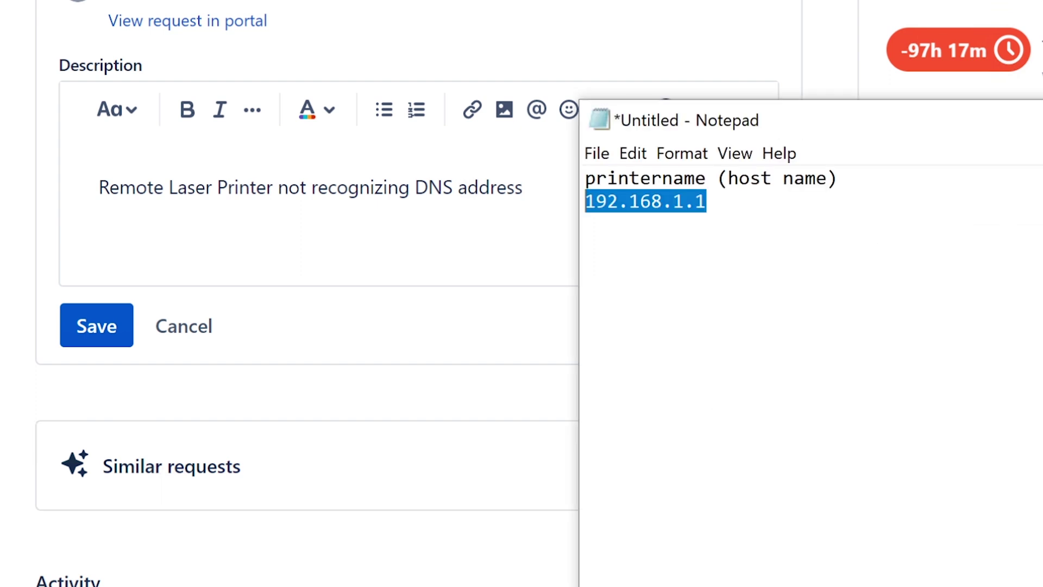
{"action": "left_click_drag", "start_coordinate": [838, 178], "coordinate": [585, 178]}
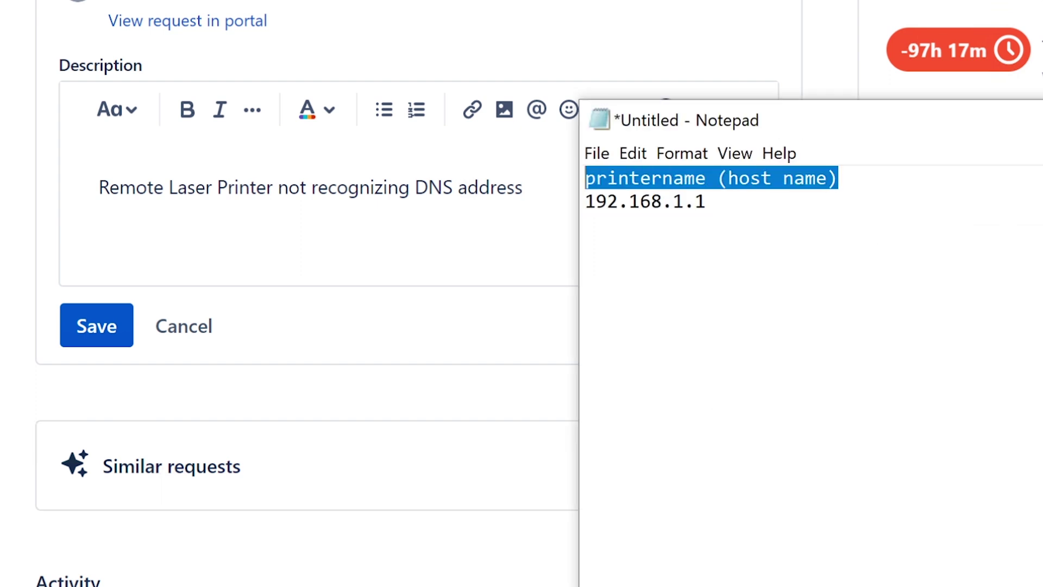
{"action": "key", "text": "ctrl+x"}
{"action": "key", "text": "Down"}
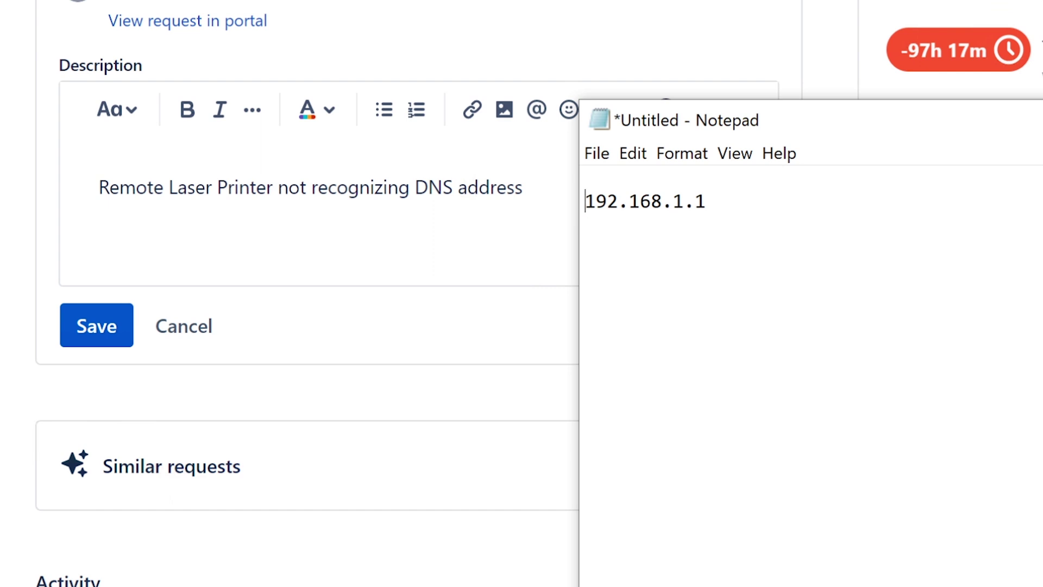
{"action": "key", "text": "BackSpace"}
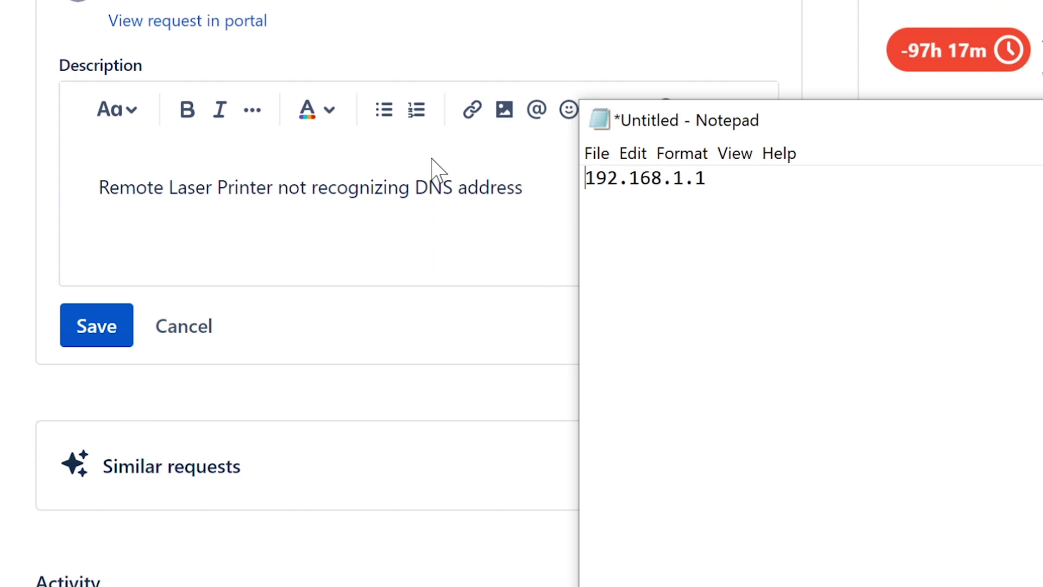
Compare "DNS address" in the Jira description with 192.168.1.1 in Notepad, highlighting each in turn
{"action": "left_click", "coordinate": [506, 187]}
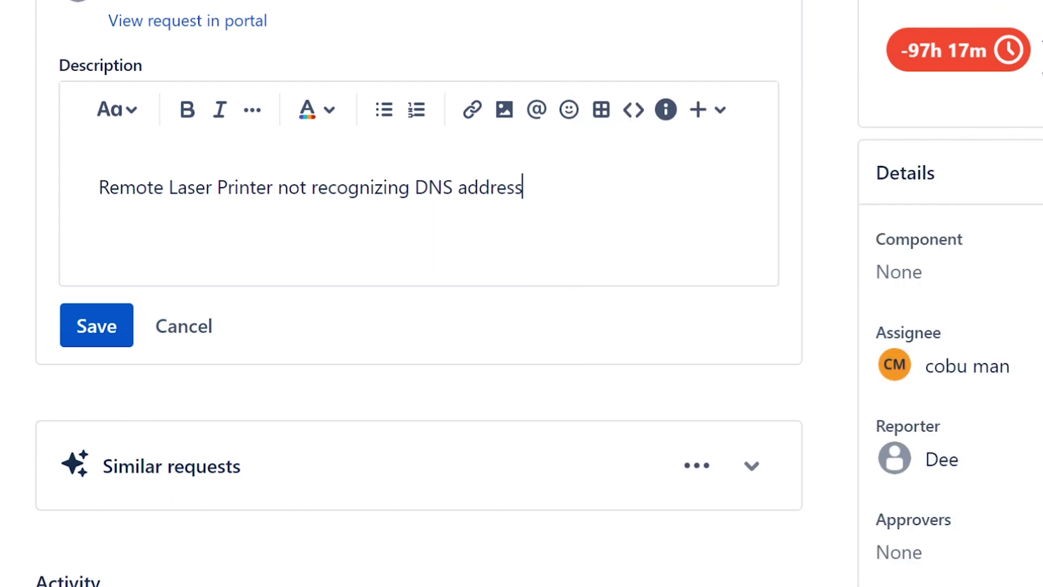
{"action": "key", "text": "shift+Left"}
{"action": "key", "text": "shift+Left"}
{"action": "key", "text": "shift+Left"}
{"action": "key", "text": "shift+Left"}
{"action": "key", "text": "shift+Left"}
{"action": "key", "text": "shift+Left"}
{"action": "key", "text": "shift+Left"}
{"action": "key", "text": "shift+Left"}
{"action": "key", "text": "shift+Left"}
{"action": "key", "text": "shift+Left"}
{"action": "key", "text": "shift+Left"}
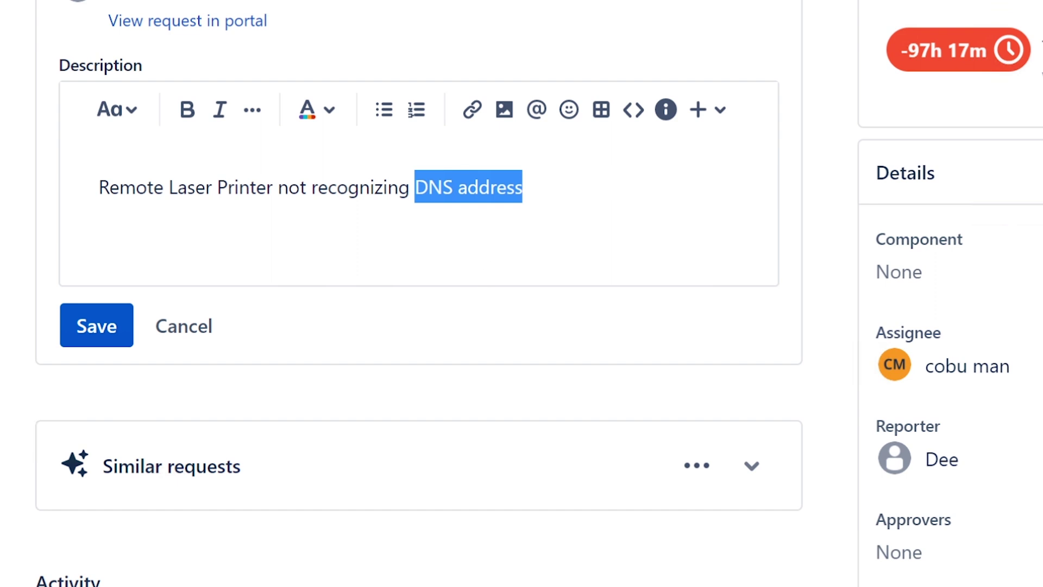
{"action": "key", "text": "alt+Tab"}
{"action": "key", "text": "ctrl+a"}
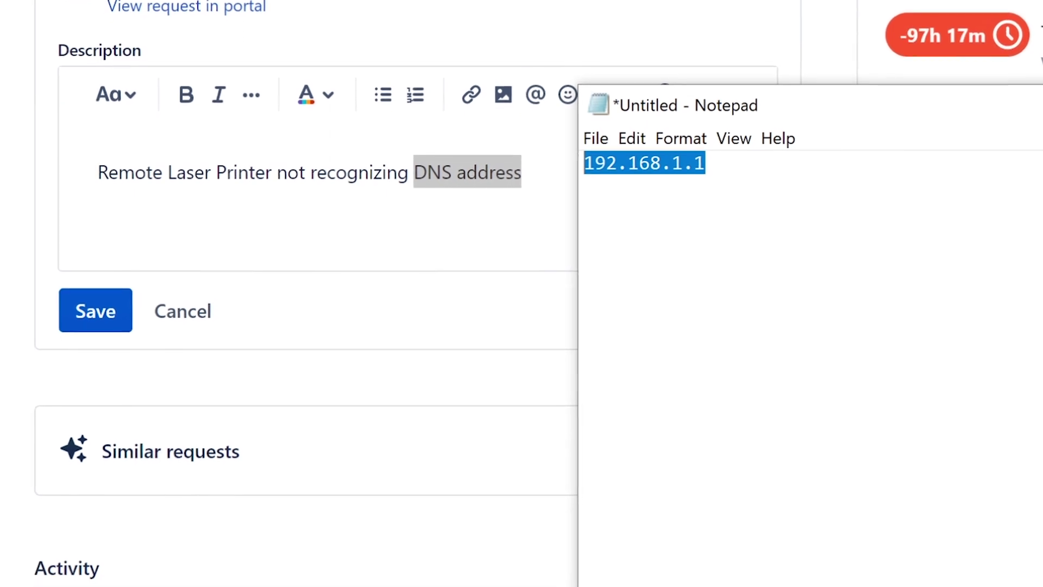
Back in Jira, write the customer reply "Hello, you can use the IP Address to bypass the DNS server." and sign it with your first name
{"action": "key", "text": "alt+Tab"}
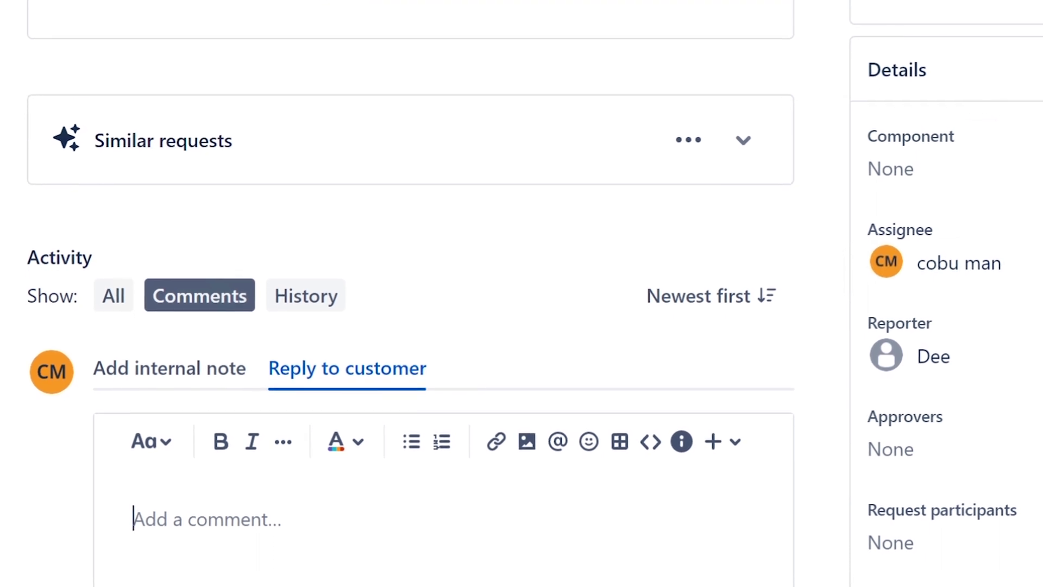
{"action": "type", "text": "Hello, you can use t"}
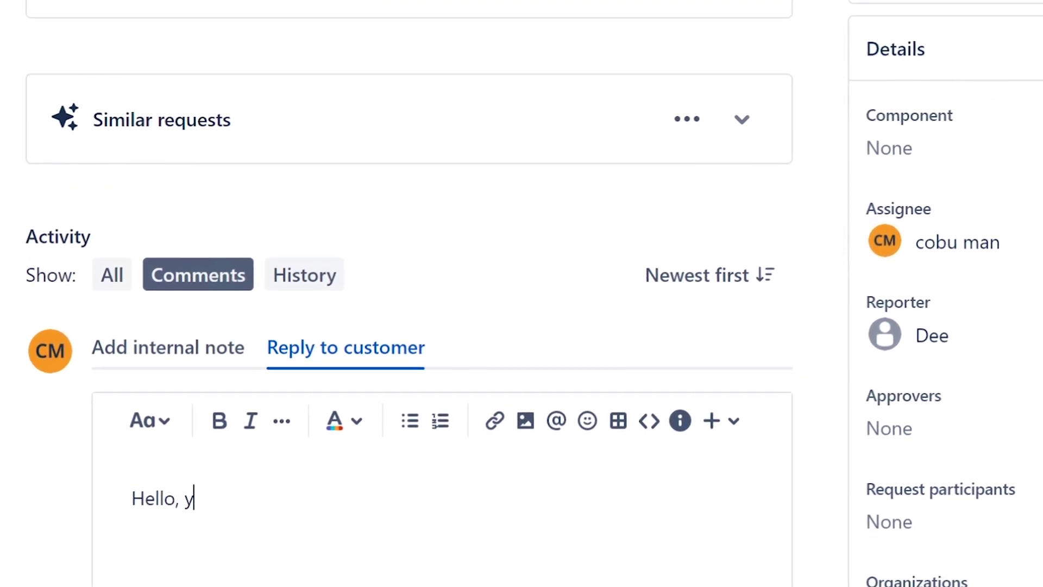
{"action": "type", "text": "he IP"}
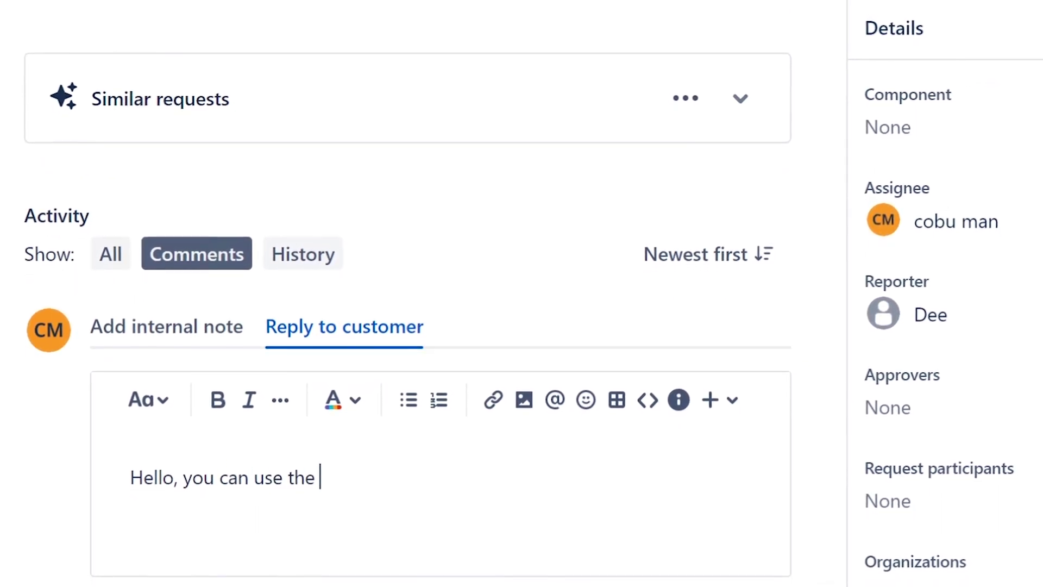
{"action": "type", "text": " Address to"}
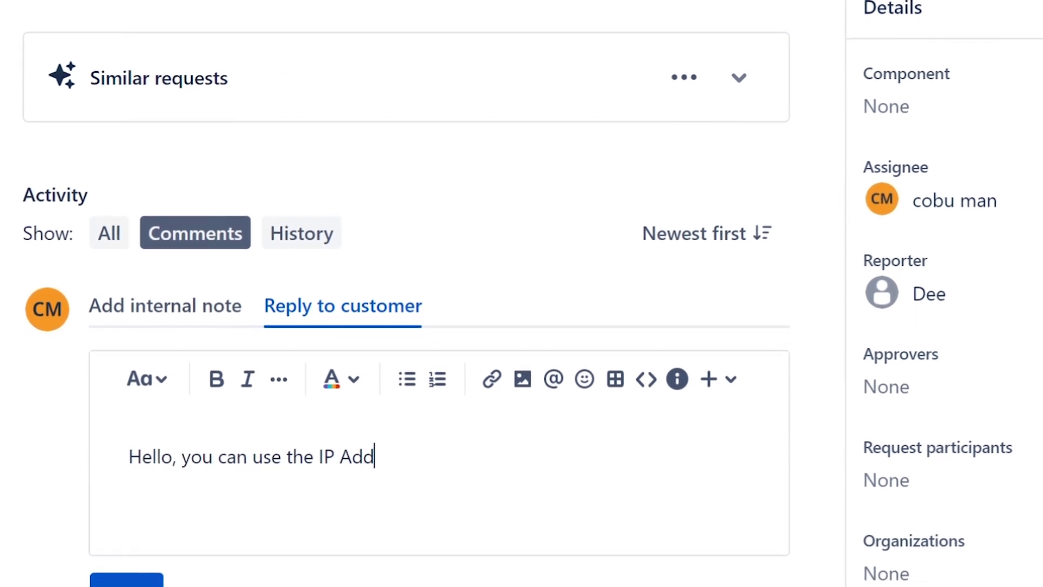
{"action": "type", "text": " bypass"}
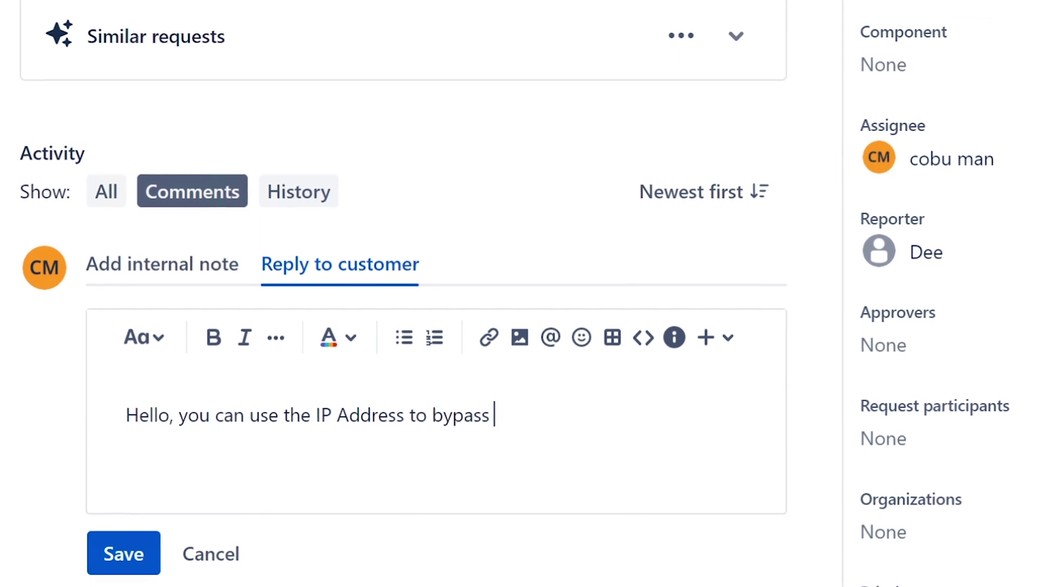
{"action": "type", "text": " the "}
{"action": "type", "text": "DNS serve"}
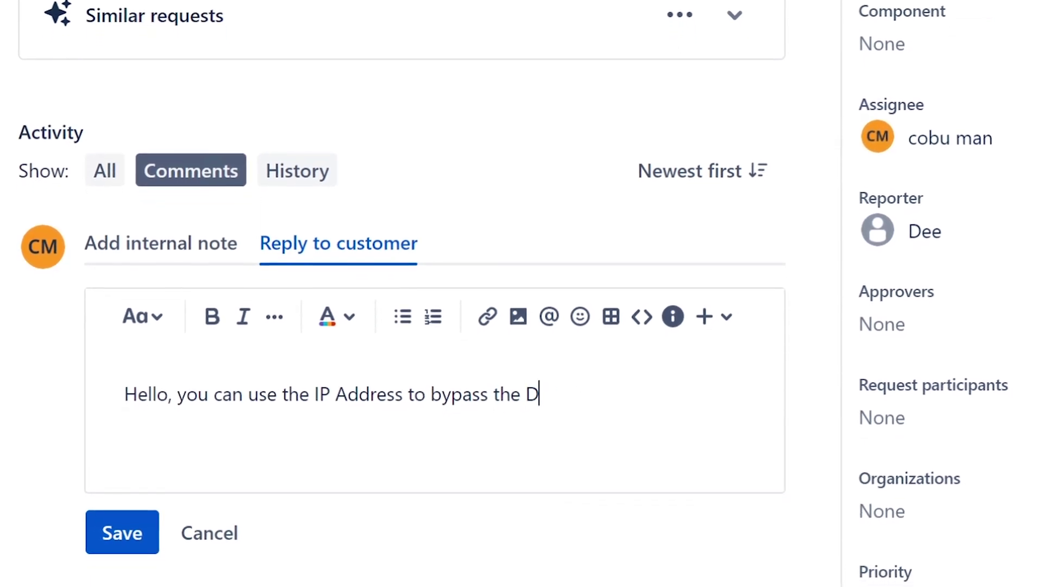
{"action": "type", "text": "r. Ervin"}
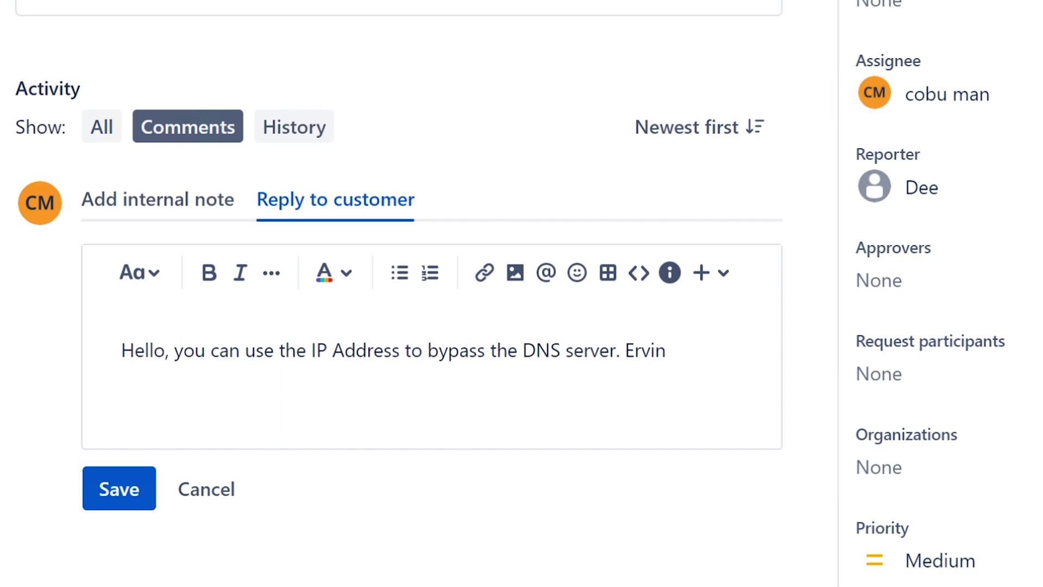
Insert "printer's" before "IP Address" in the customer reply
{"action": "left_click_drag", "start_coordinate": [399, 350], "coordinate": [621, 351]}
{"action": "left_click", "coordinate": [516, 398]}
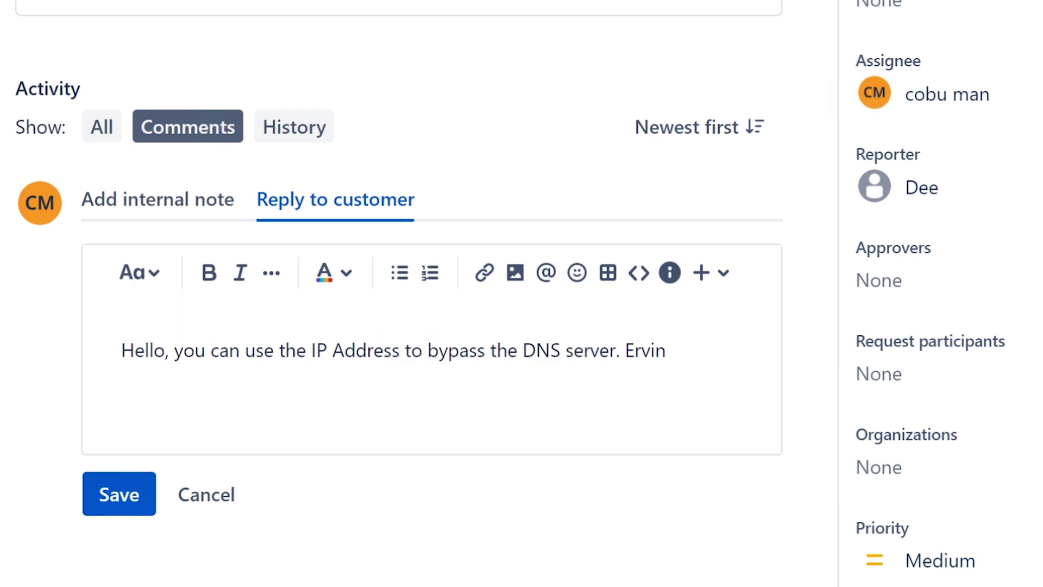
{"action": "left_click", "coordinate": [311, 351]}
{"action": "type", "text": "printer"}
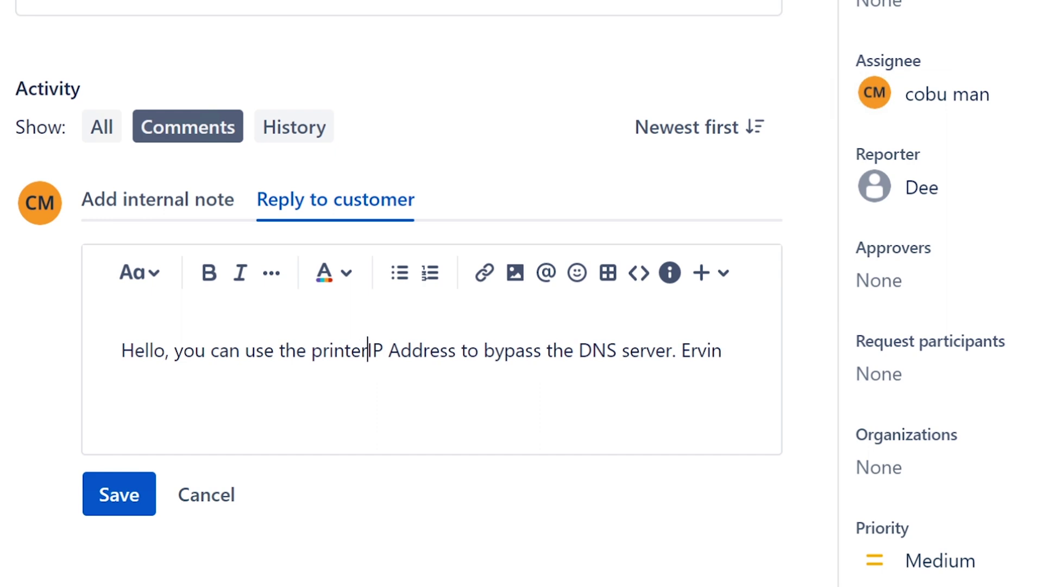
{"action": "type", "text": "'s"}
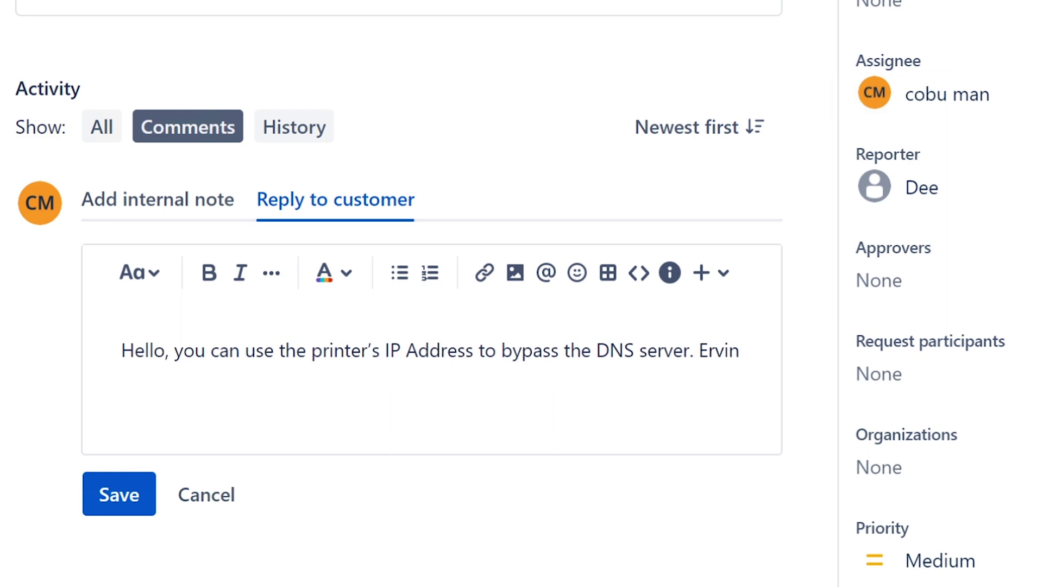
{"action": "left_click", "coordinate": [745, 354]}
Review "IP Address" in the reply by highlighting it, and save the reply to the customer
{"action": "left_click", "coordinate": [116, 496]}
{"action": "left_click_drag", "start_coordinate": [384, 350], "coordinate": [473, 350]}
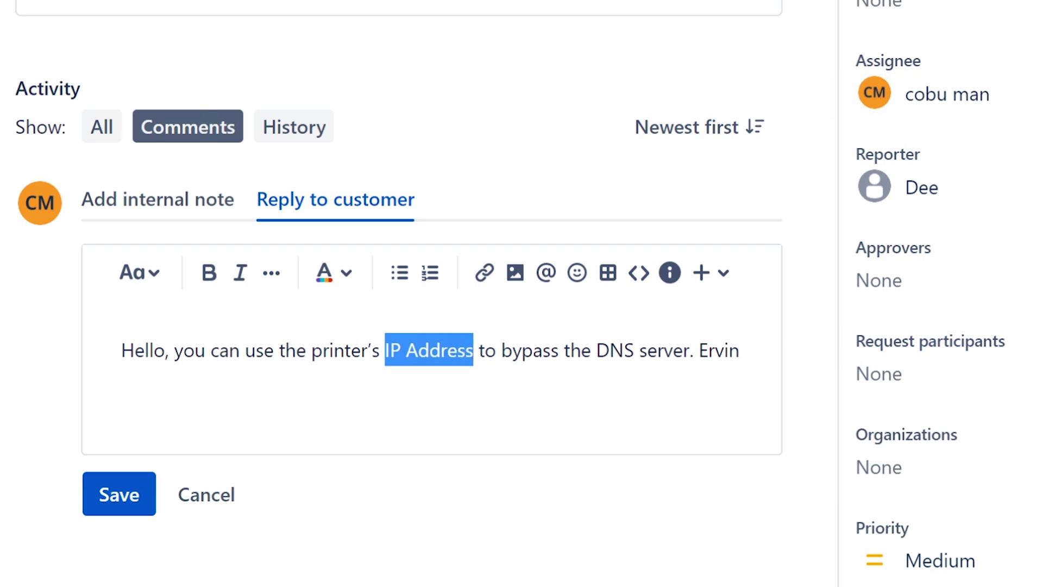
{"action": "left_click", "coordinate": [532, 350]}
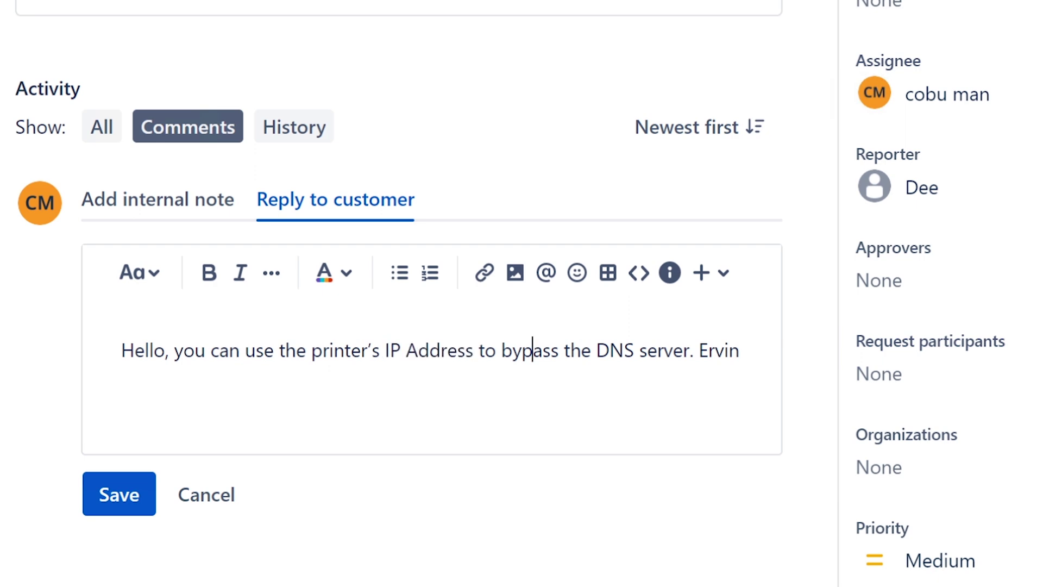
{"action": "left_click", "coordinate": [116, 490]}
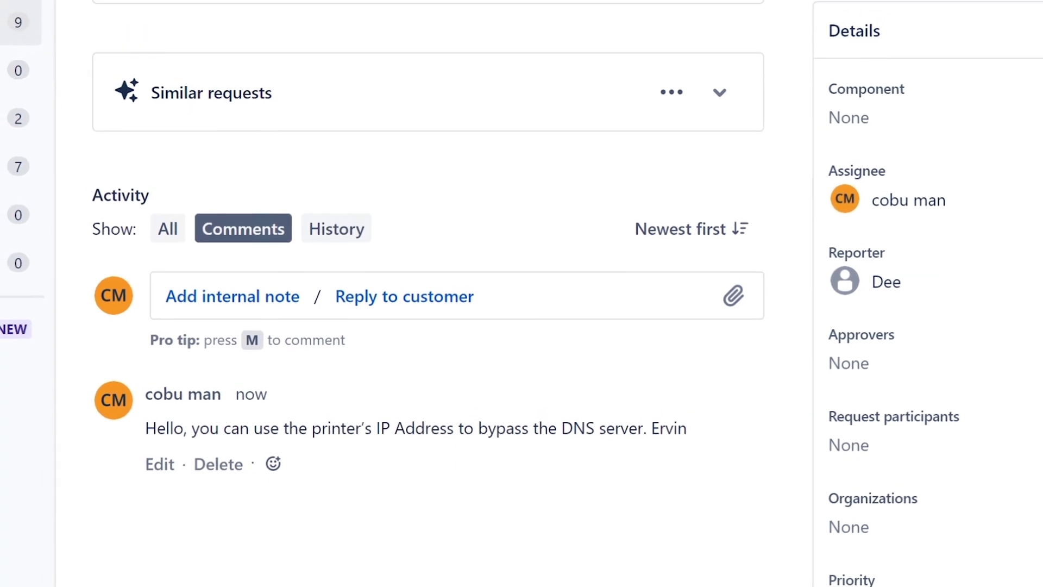
Leave the ticket and open the queue listed directly below the current one
{"action": "left_click", "coordinate": [17, 103]}
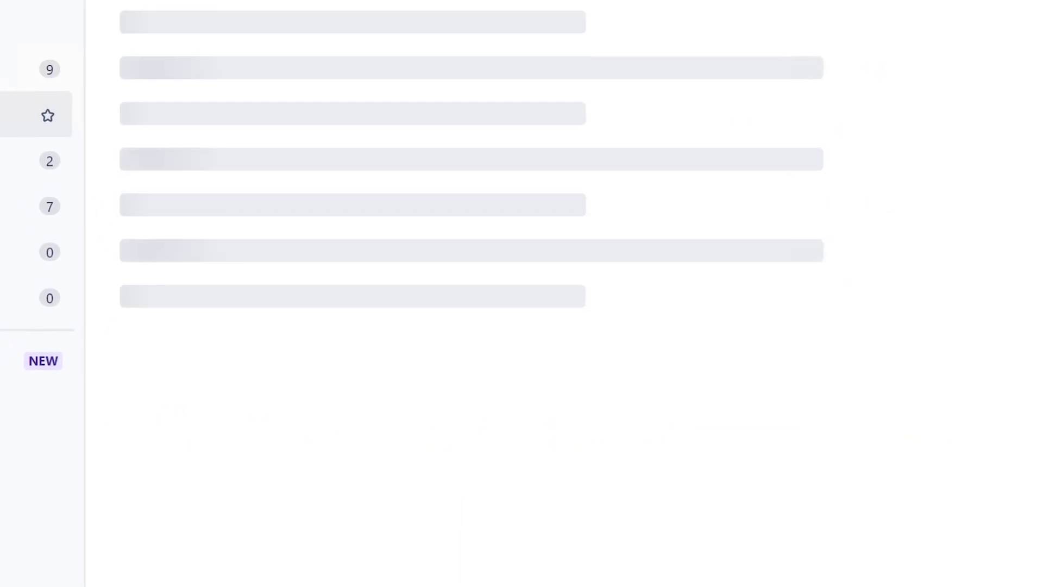